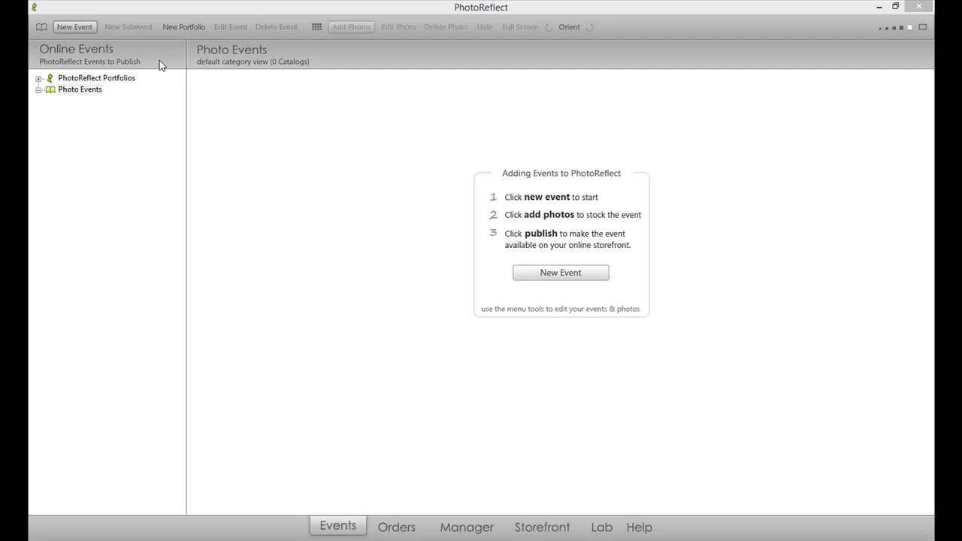
Create a new School event named for the client's senior photos, dated 11/30/2014, and continue.
left_click(91, 28)
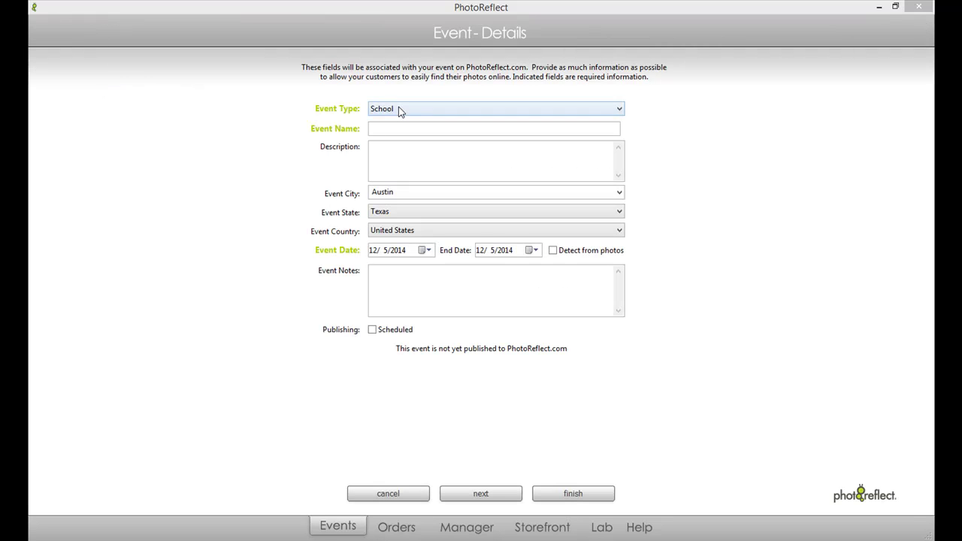
left_click(400, 110)
left_click(410, 227)
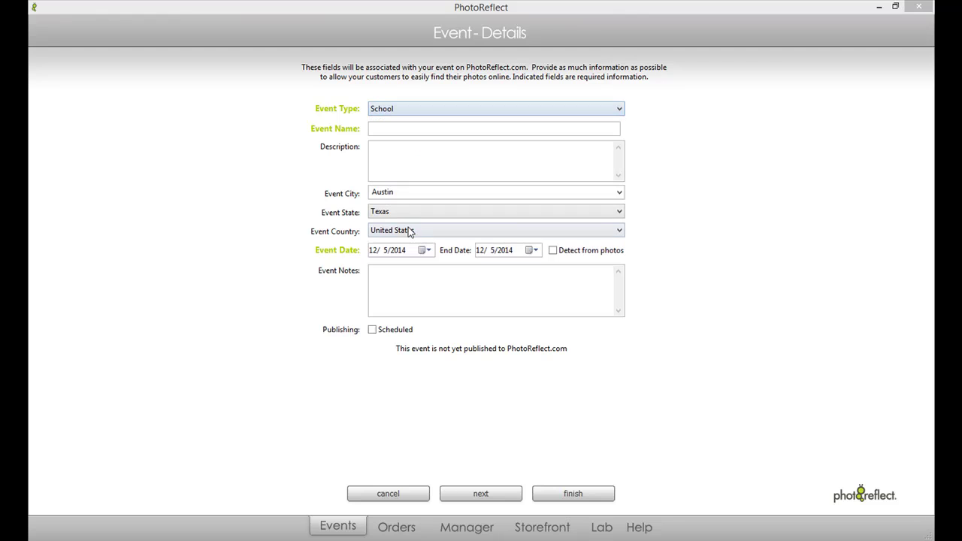
left_click(382, 127)
type("Jenny's Senior Photos")
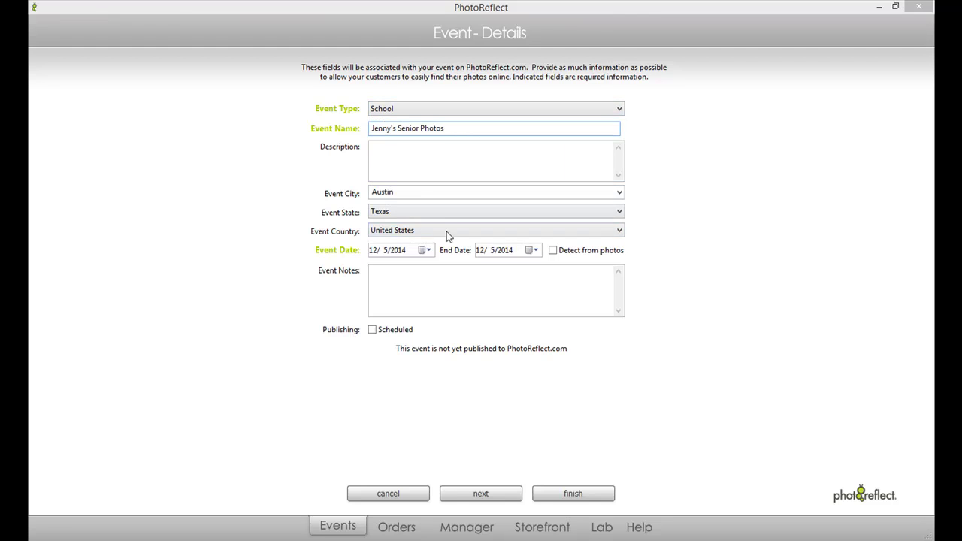
left_click(426, 250)
left_click(306, 292)
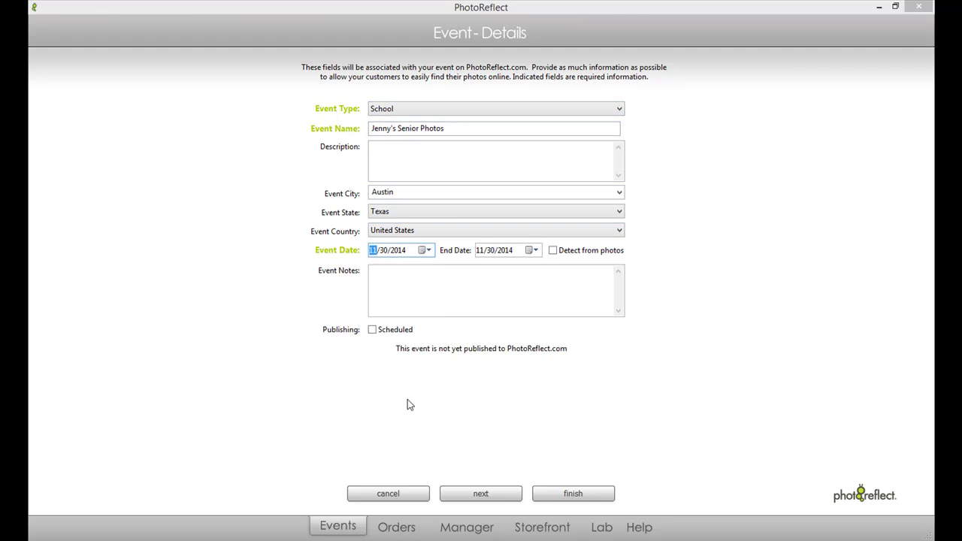
left_click(489, 497)
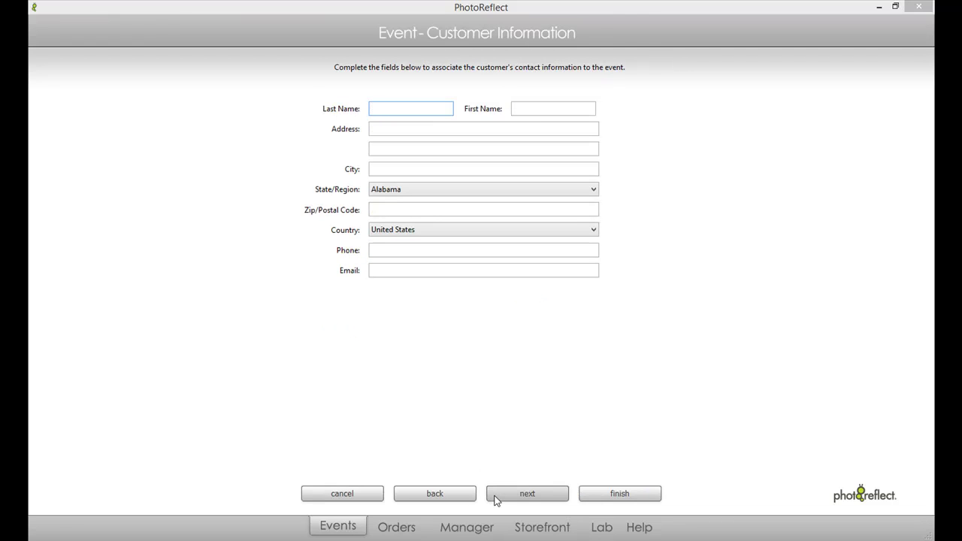
Skip customer details, import three addresses from the emails file, and add a good-luck message to the client.
left_click(495, 499)
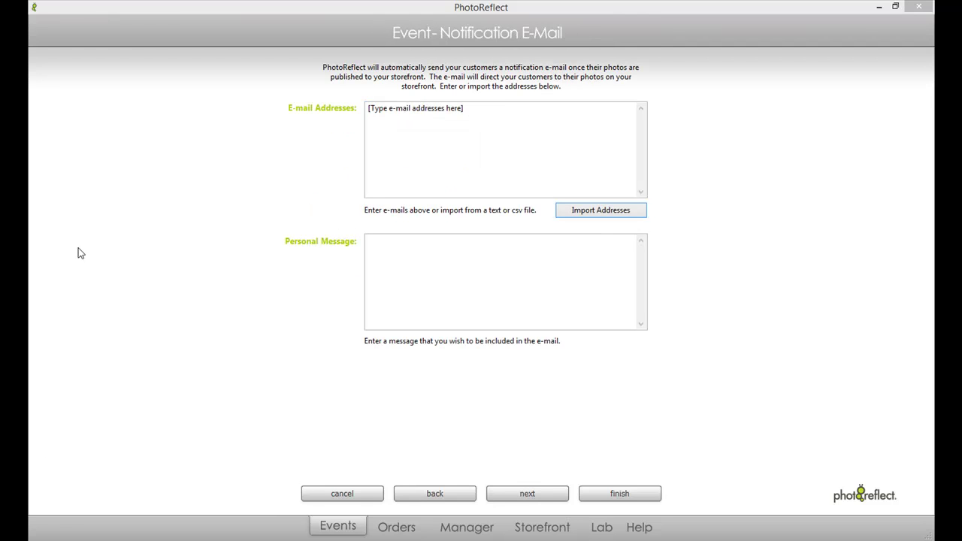
left_click(569, 215)
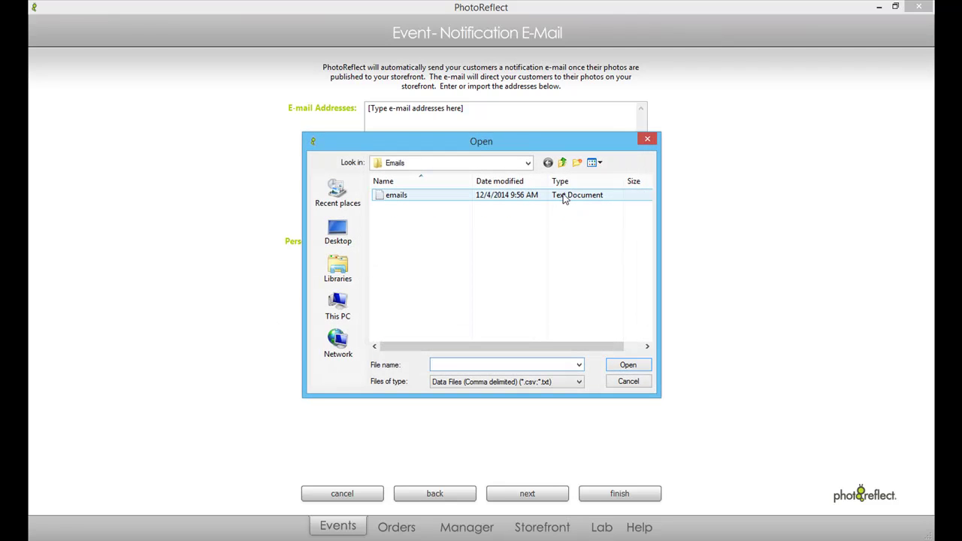
left_click(565, 197)
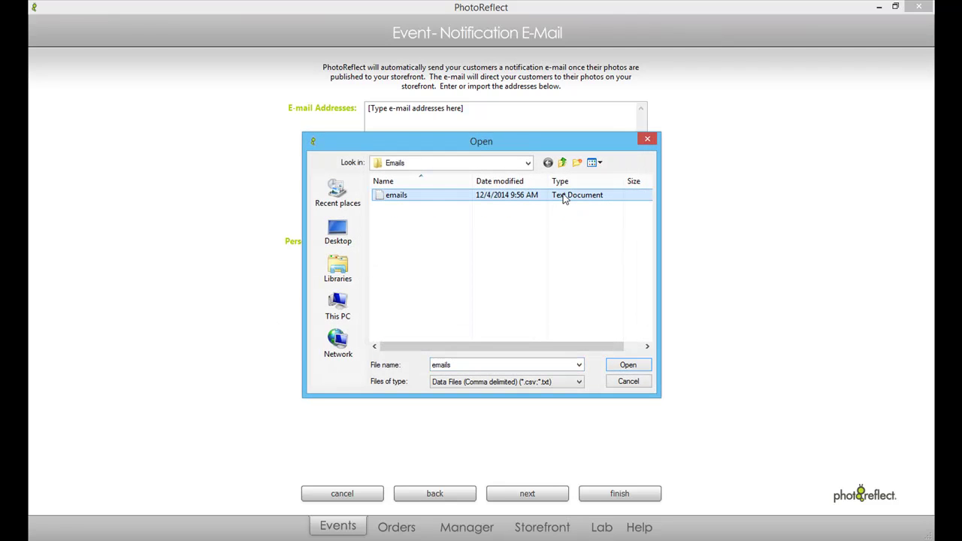
left_click(610, 368)
left_click(473, 285)
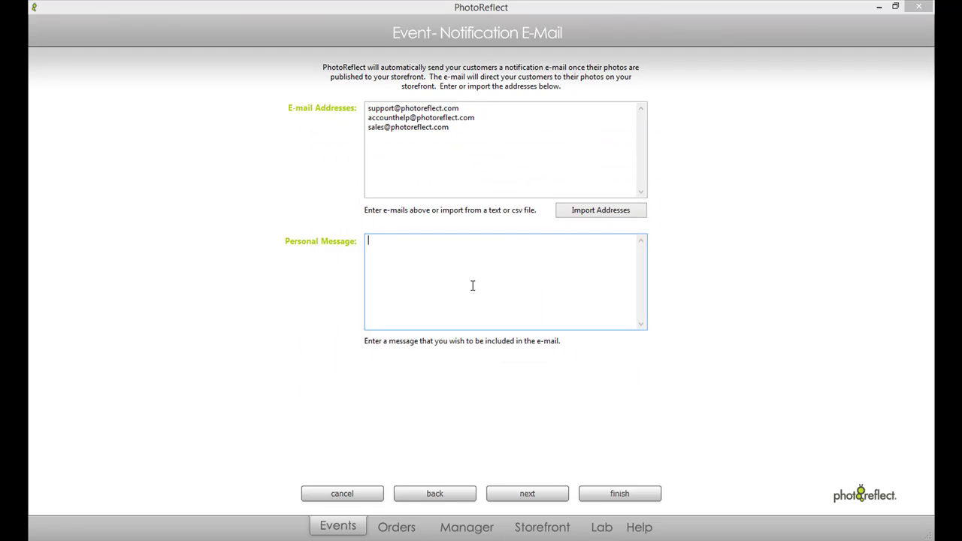
type("It was a pleasure working with you Jenny! Good Luck!")
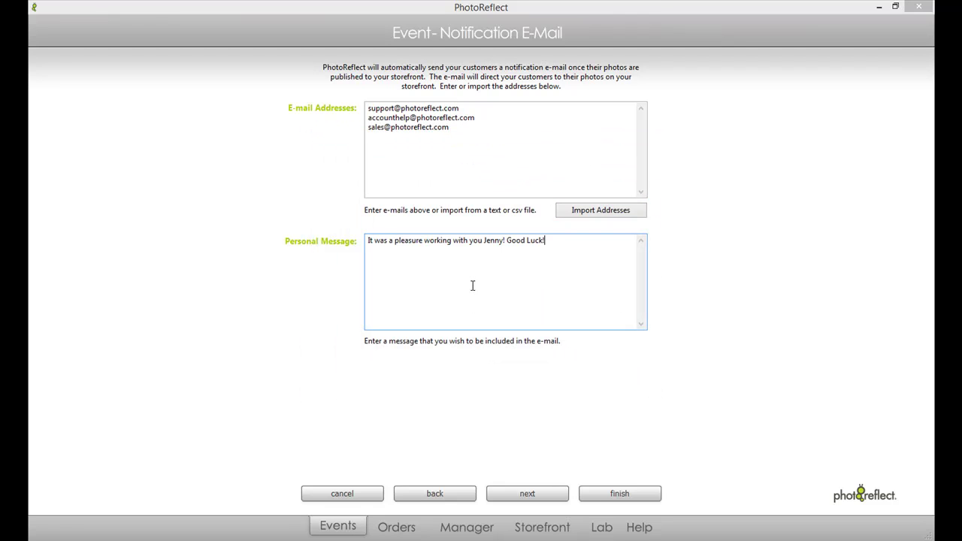
Keep the Default pricing group, choose the [Default] discount group, and continue.
left_click(504, 496)
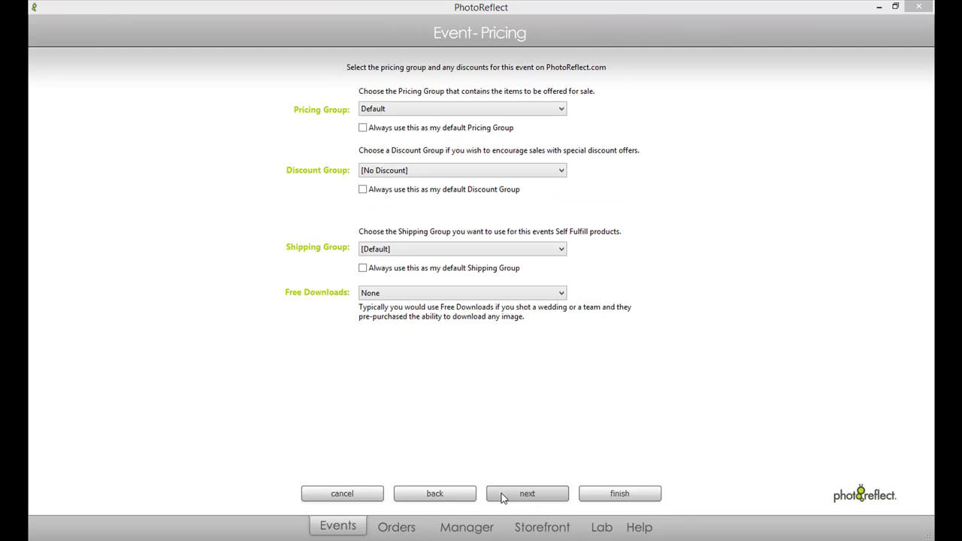
left_click(560, 111)
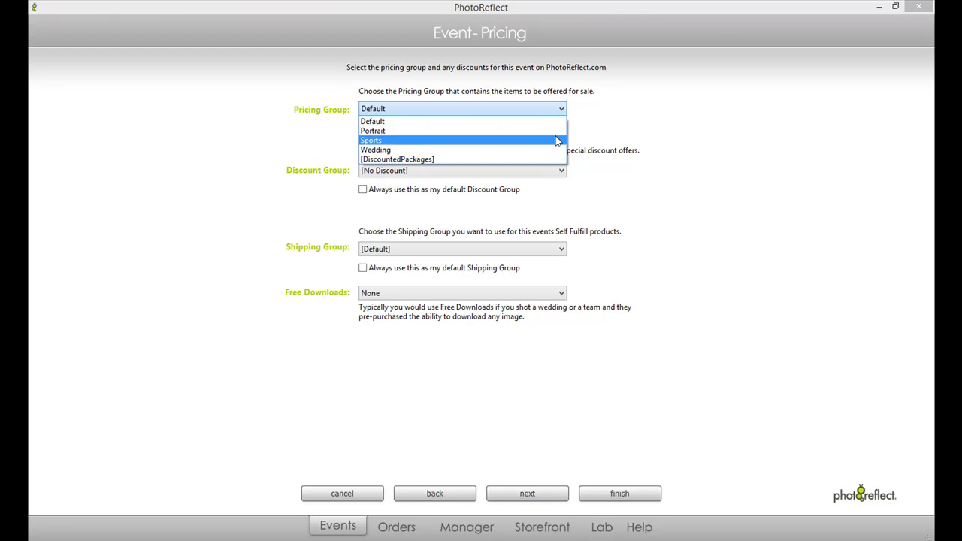
left_click(558, 122)
left_click(562, 173)
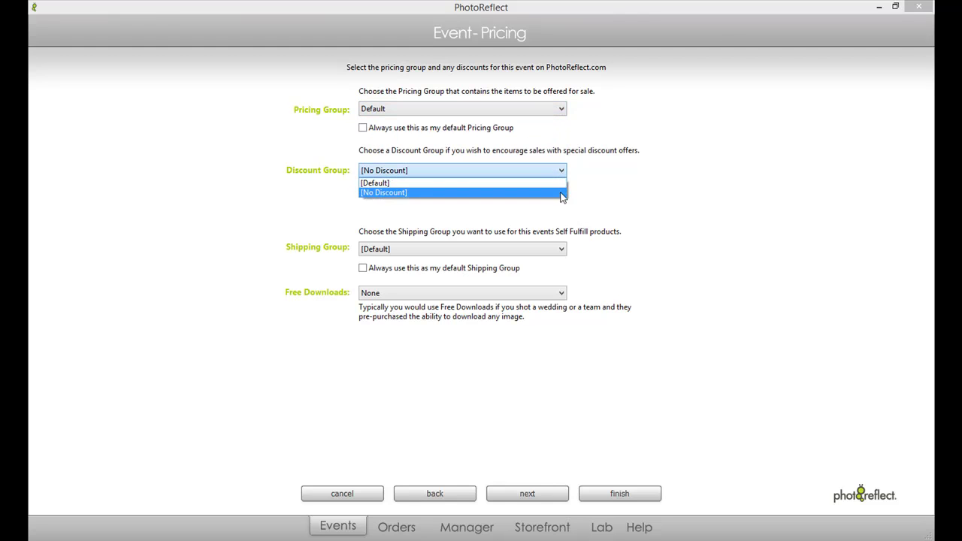
left_click(559, 184)
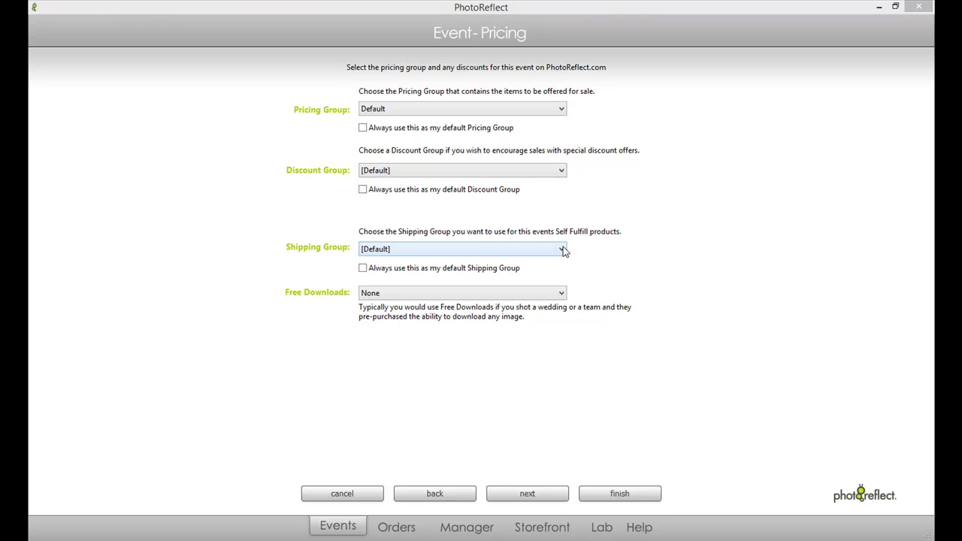
left_click(546, 494)
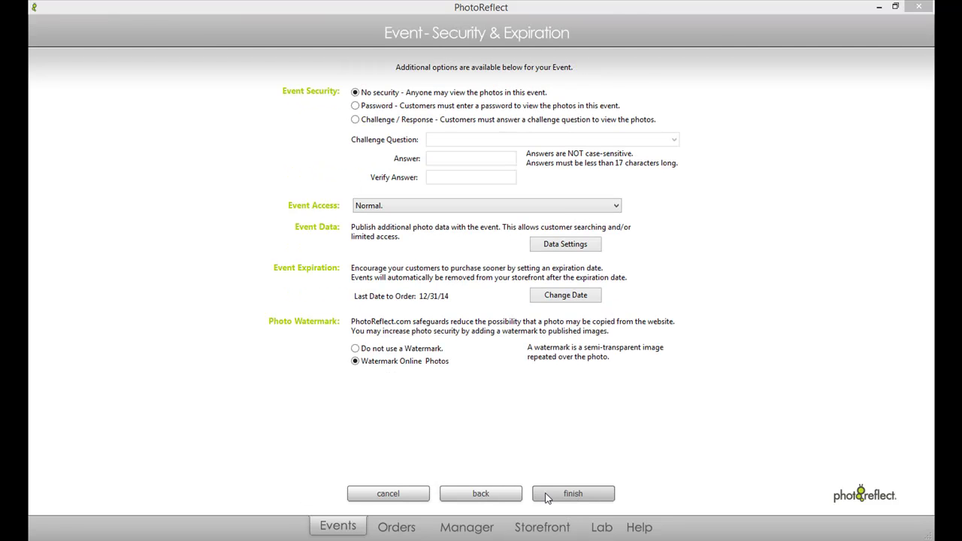
Leave viewing security at No security, set the last order date to 12/31/2014, and finish the wizard.
left_click(357, 107)
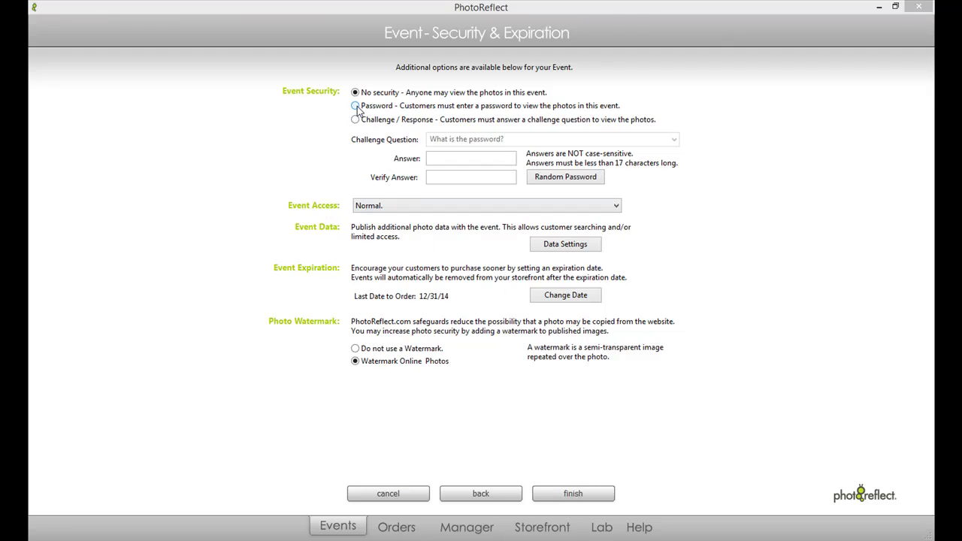
left_click(356, 92)
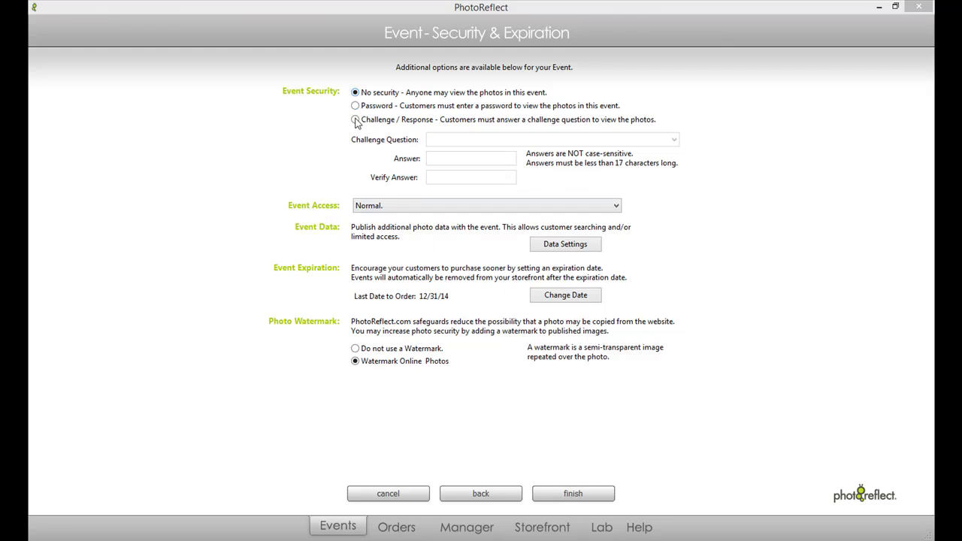
left_click(550, 294)
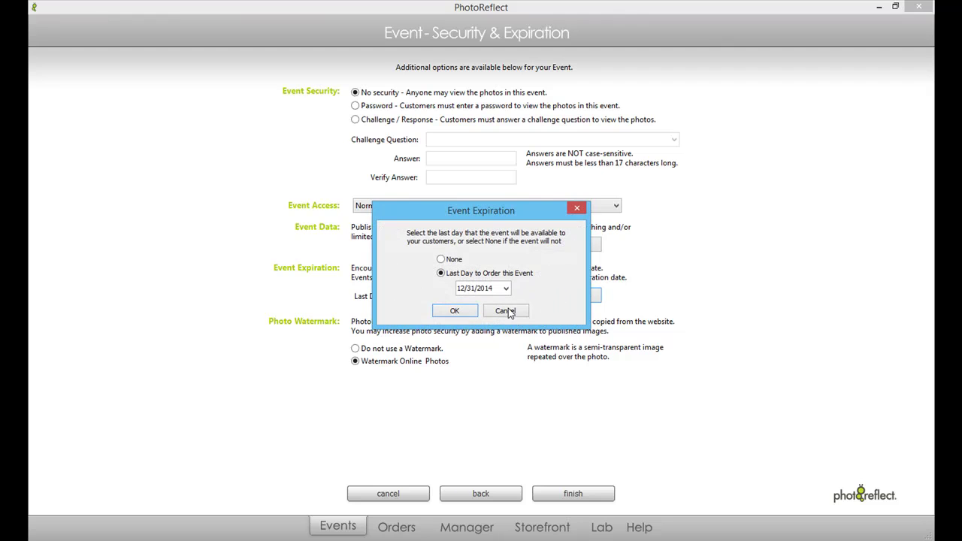
left_click(455, 312)
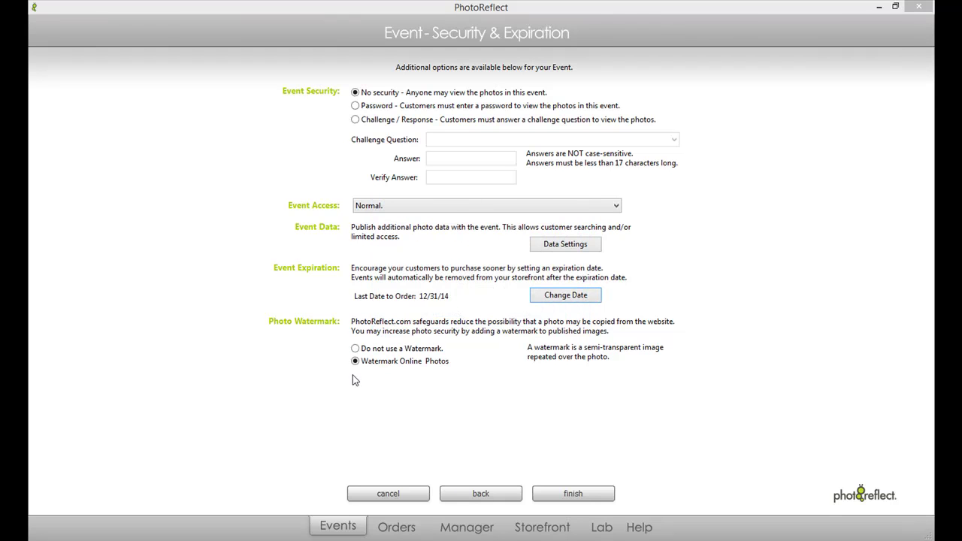
left_click(548, 496)
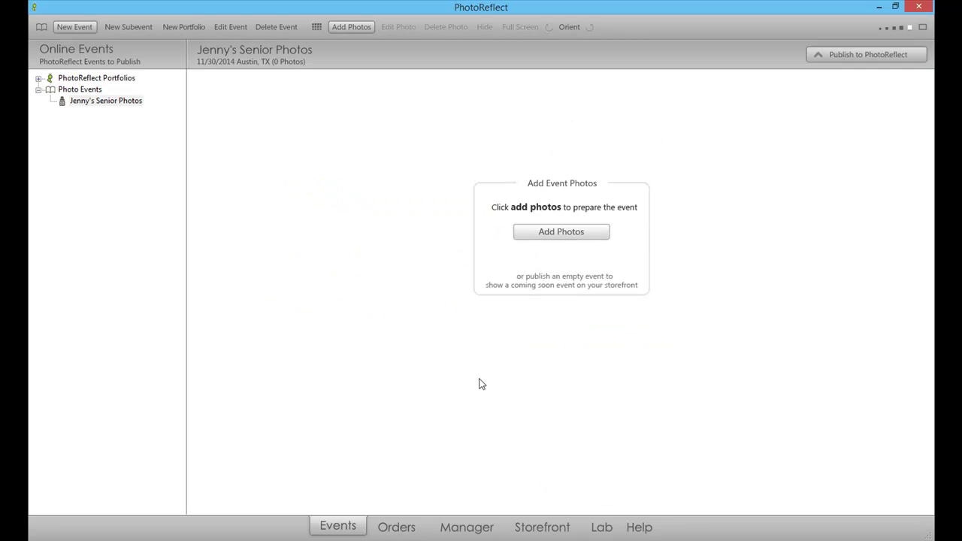
Import all seven photos from the client's folder and publish the event to PhotoReflect now.
left_click(369, 30)
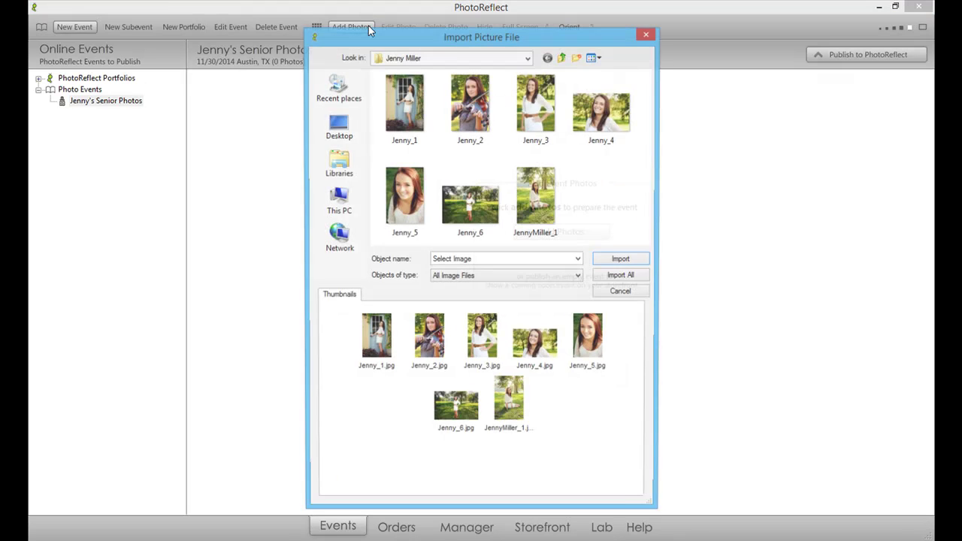
left_click(528, 59)
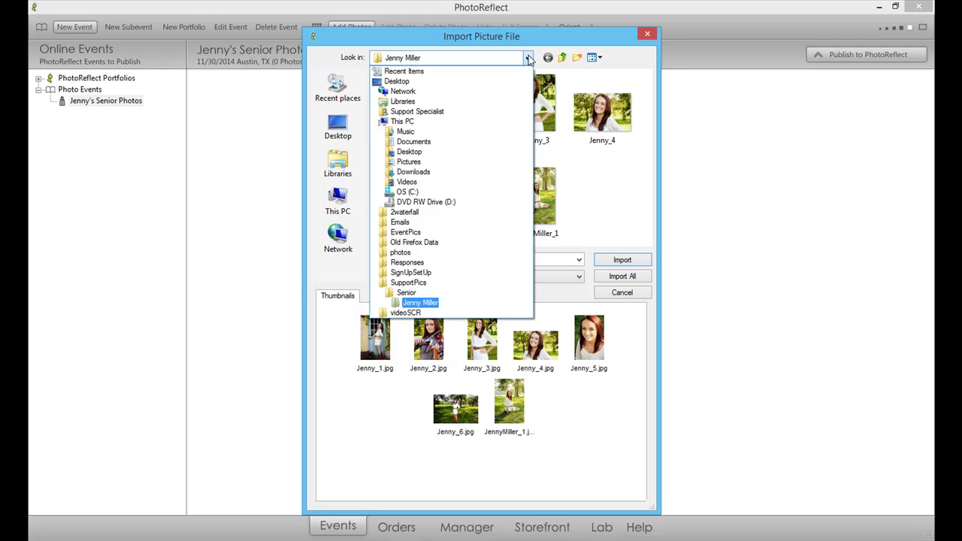
left_click(529, 59)
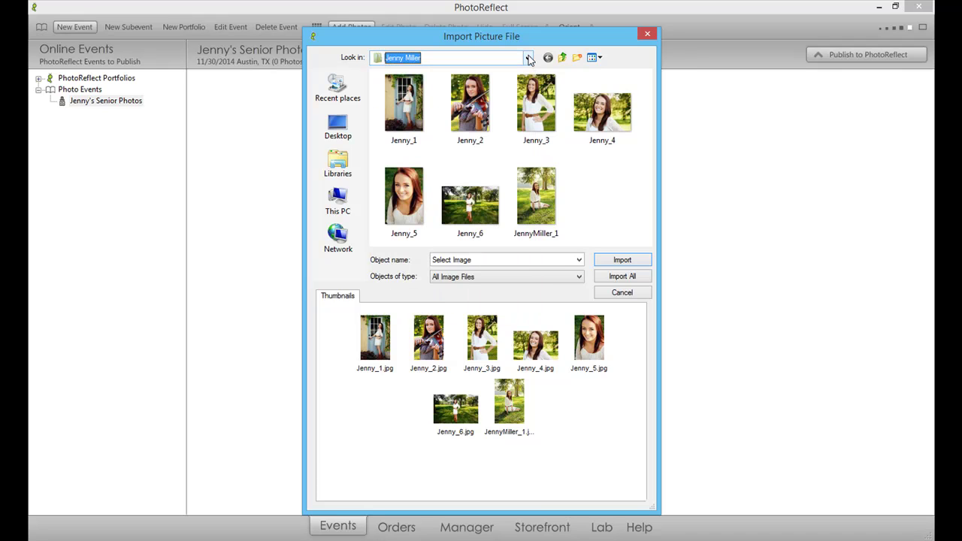
left_click(621, 276)
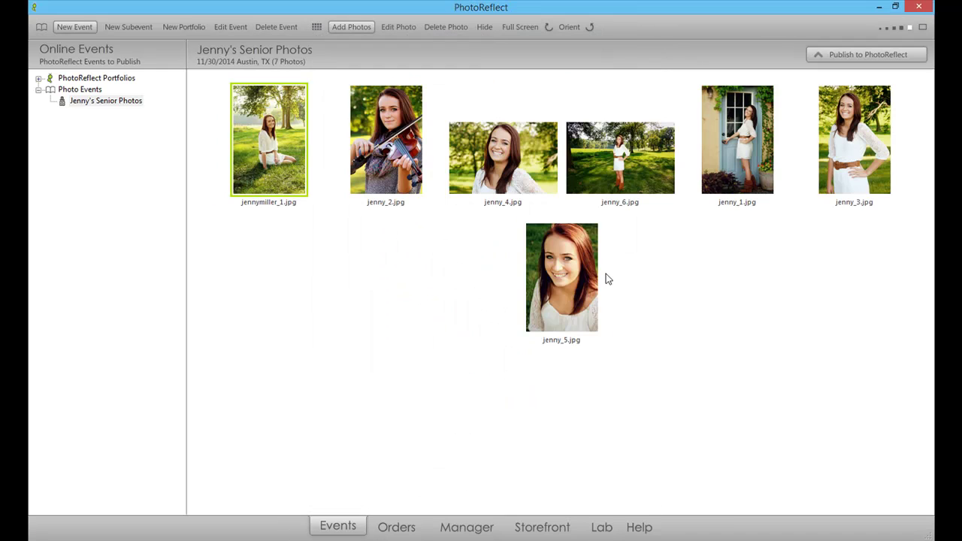
left_click(864, 54)
left_click(522, 324)
In the storefront preview, enter one 5x7 and one 8x10 of the violin photo, then return to Events.
left_click(542, 528)
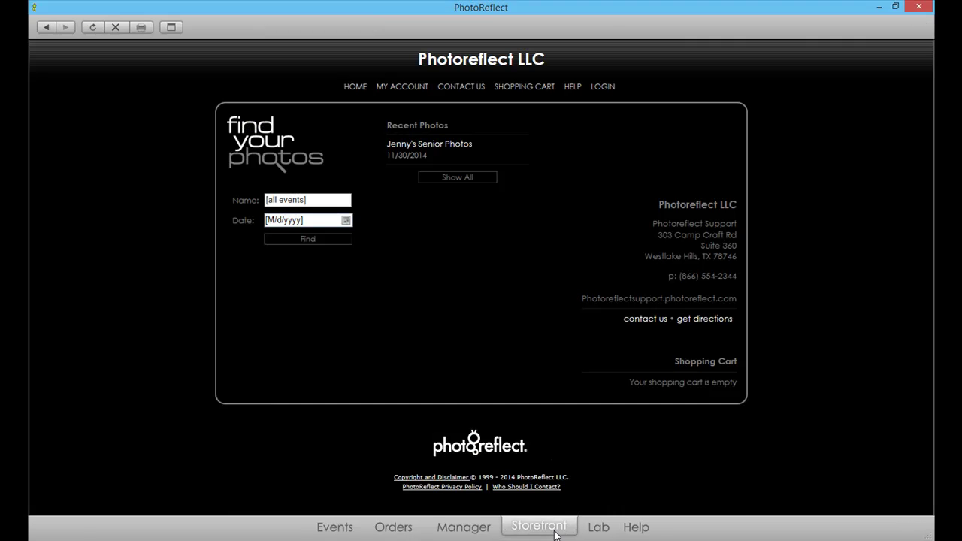
left_click(457, 145)
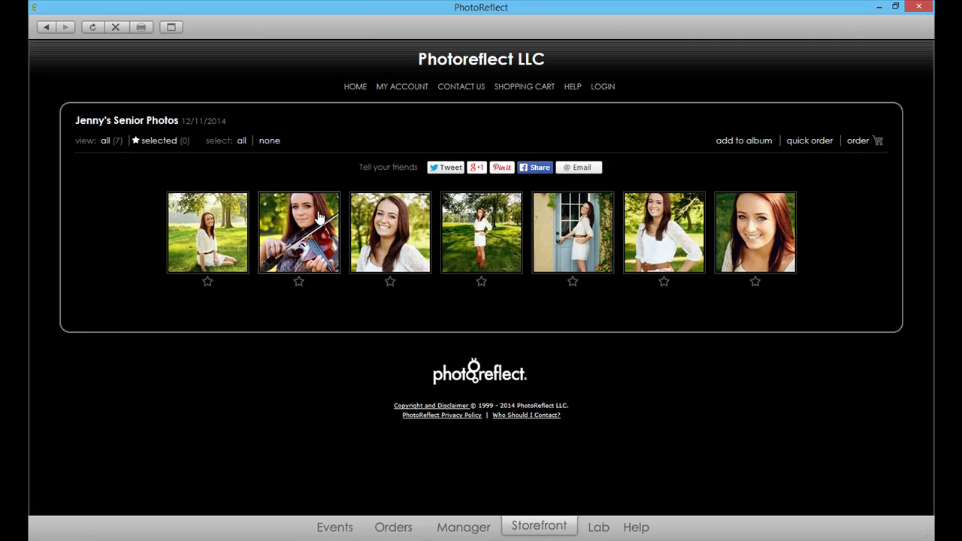
left_click(305, 226)
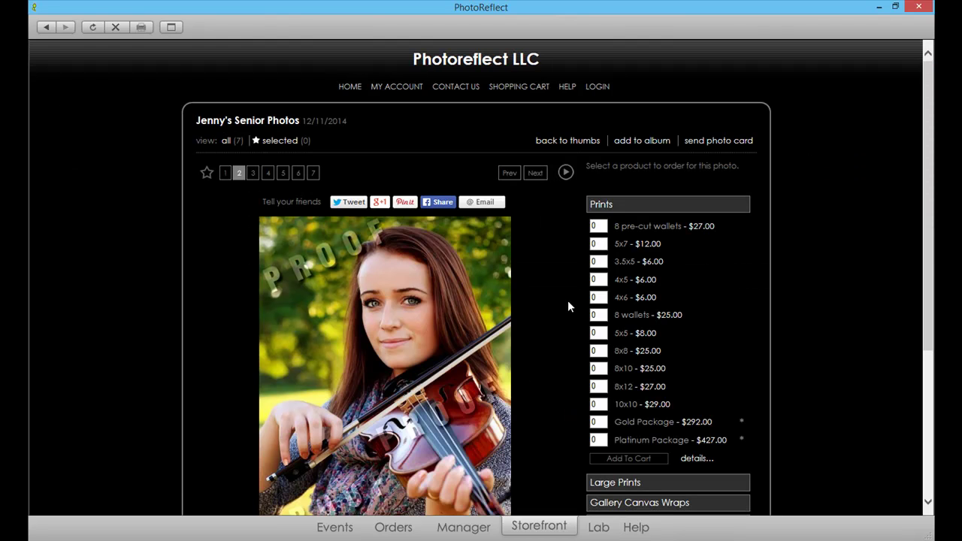
left_click(597, 244)
type("1")
left_click(602, 369)
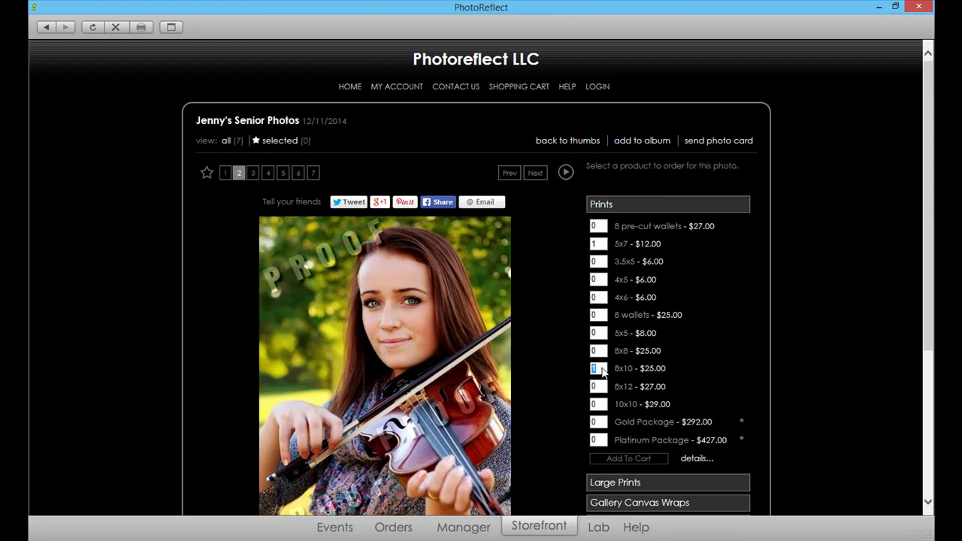
left_click(552, 529)
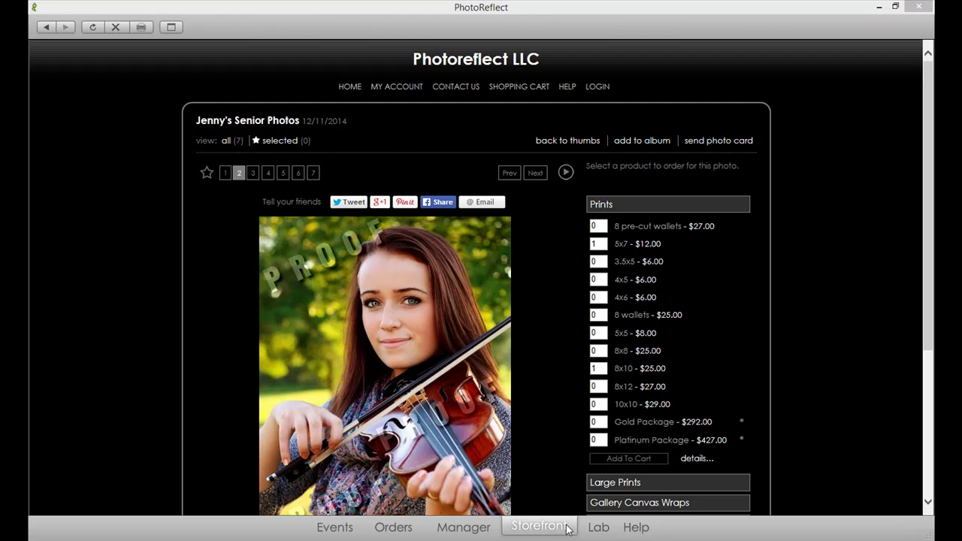
Start a new event named for the couple's wedding and enable scheduled publishing.
left_click(347, 530)
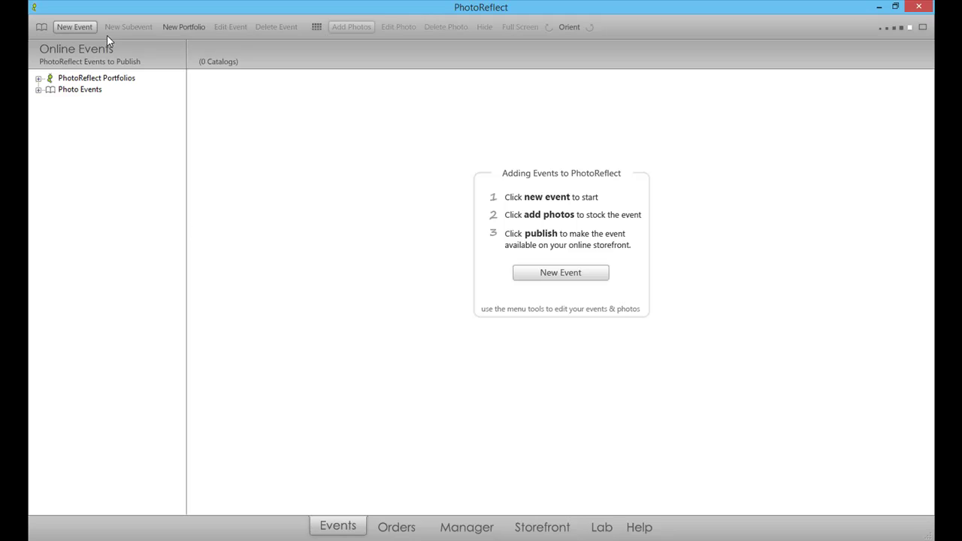
left_click(87, 29)
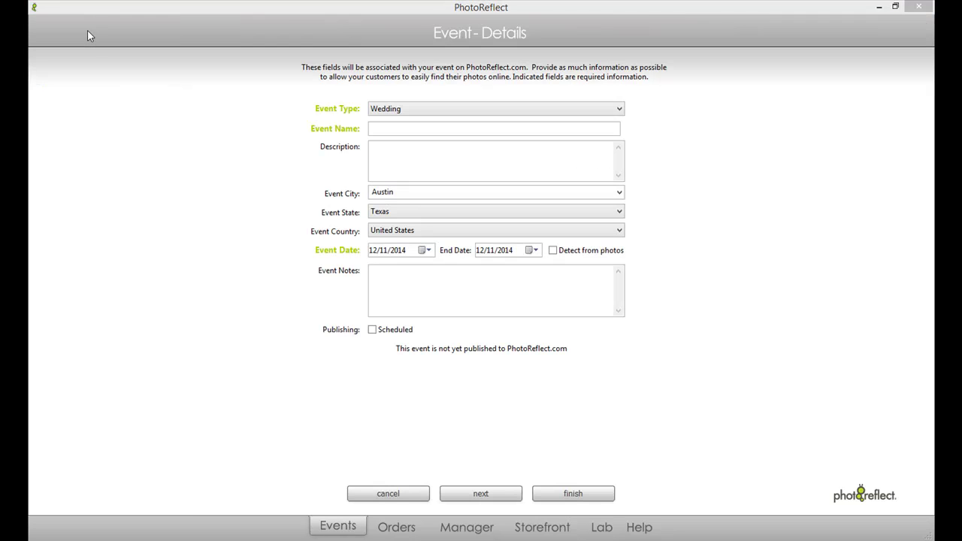
type("McDonald Wedding")
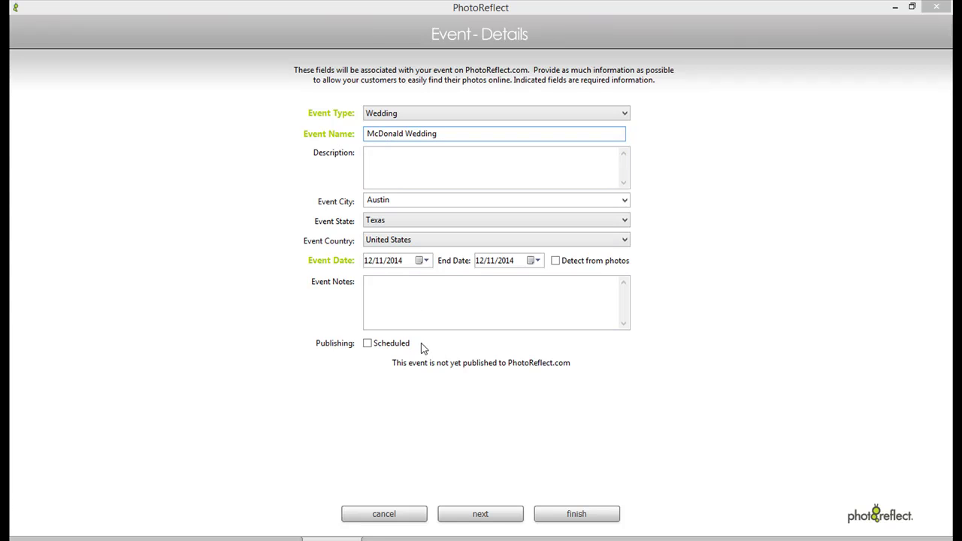
left_click(367, 343)
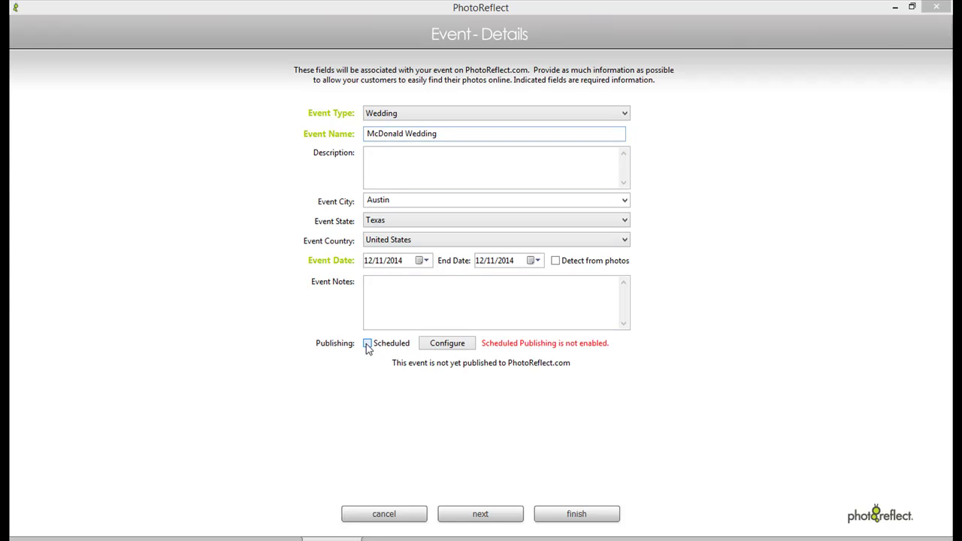
left_click(447, 343)
Try an every-5-minutes publishing frequency with only Saturday left selected.
left_click(560, 215)
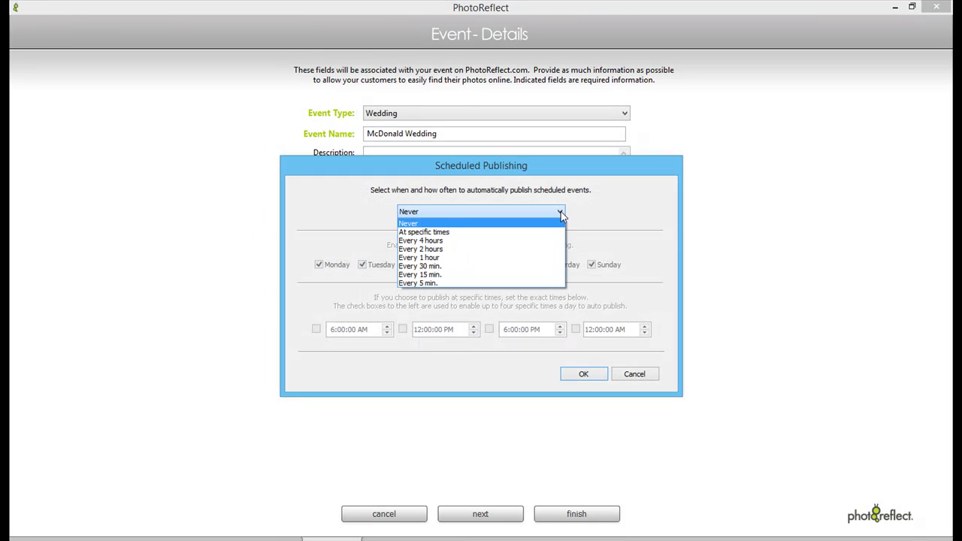
left_click(555, 282)
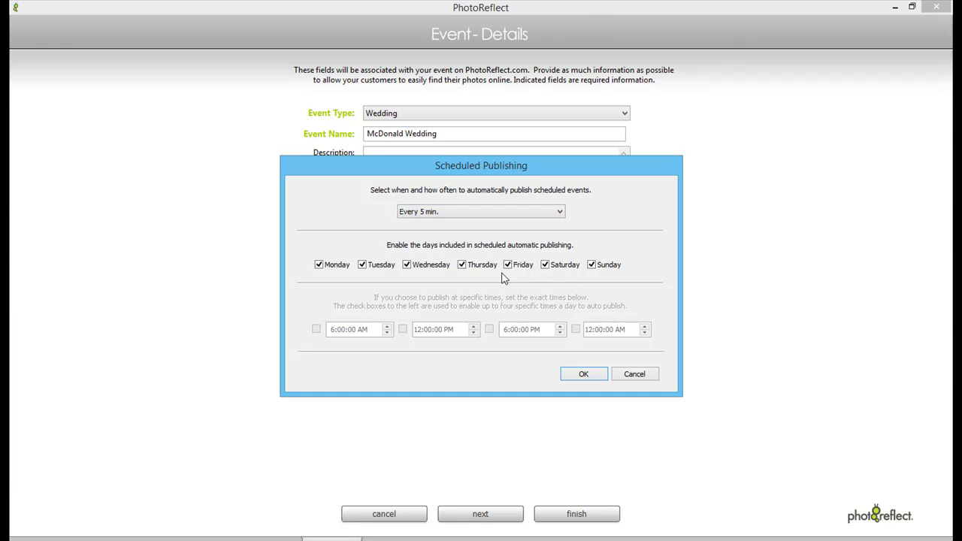
left_click(320, 266)
left_click(363, 266)
left_click(407, 265)
left_click(461, 266)
left_click(508, 265)
left_click(592, 265)
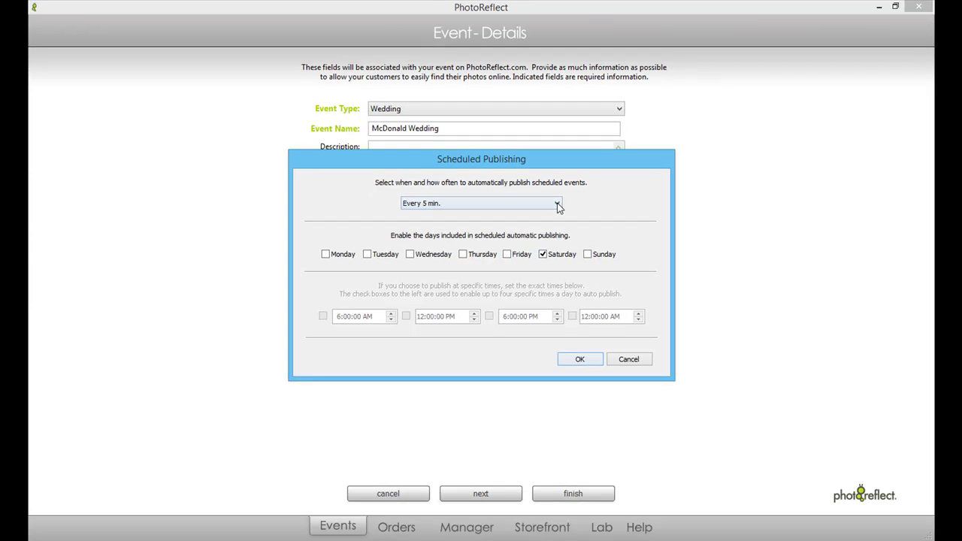
Switch to publishing at specific times on Mondays at 6:00 PM and confirm the schedule.
left_click(557, 204)
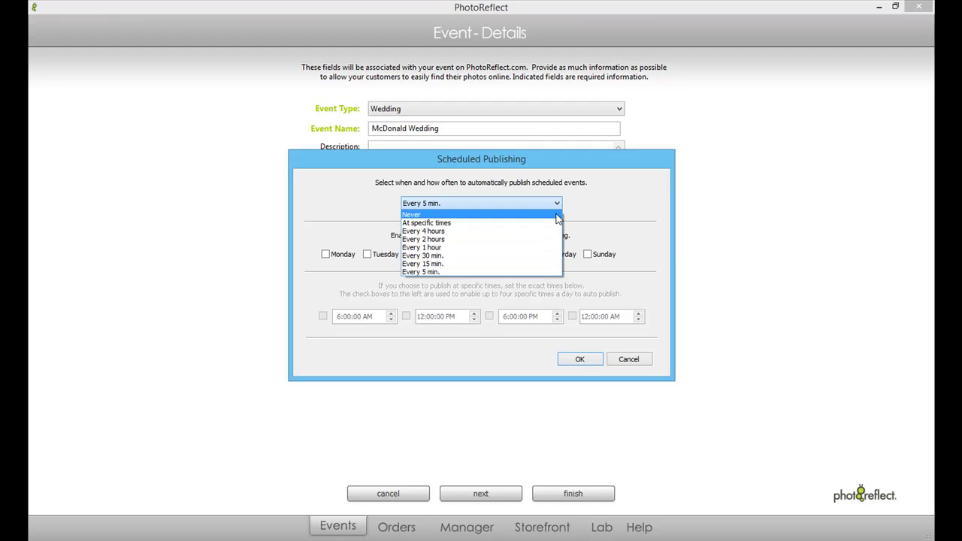
left_click(554, 222)
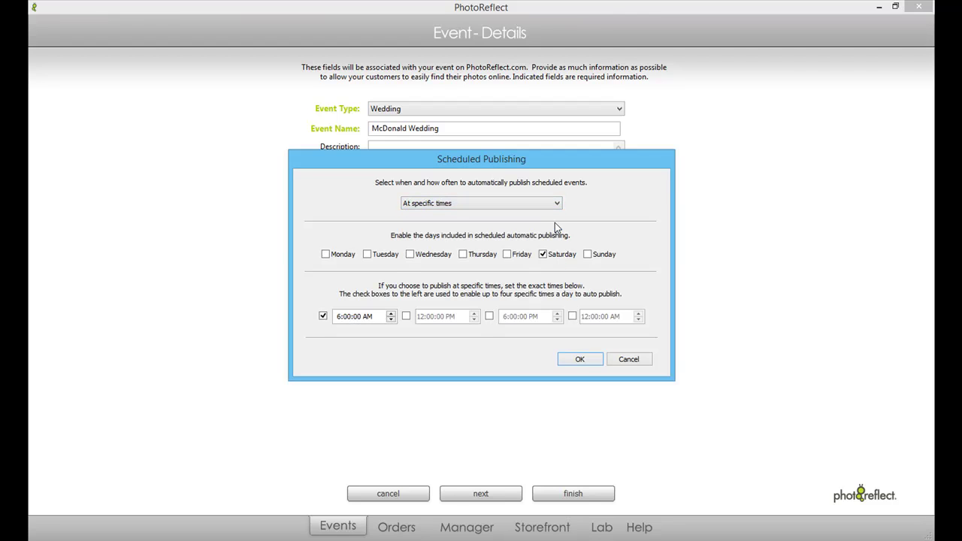
left_click(542, 254)
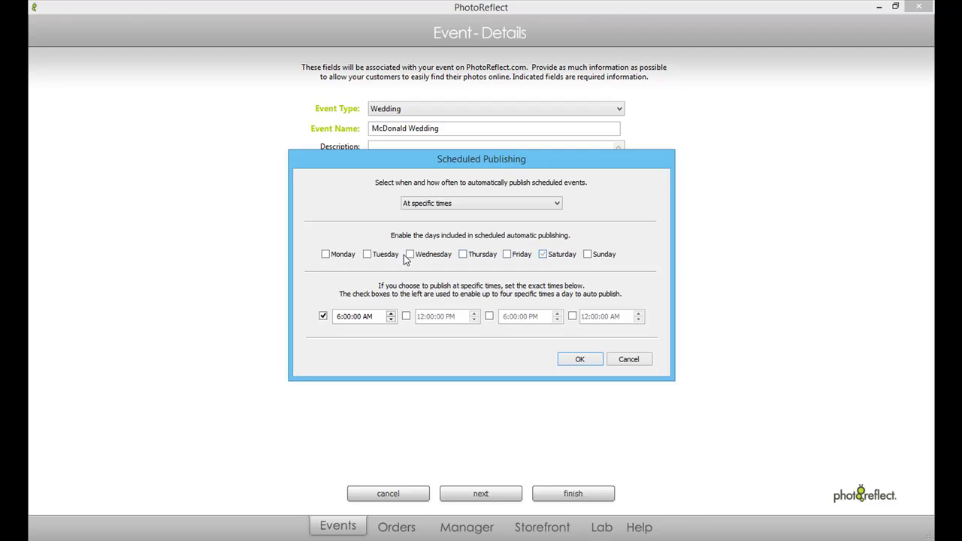
left_click(326, 254)
left_click(367, 316)
left_click(391, 318)
left_click(583, 360)
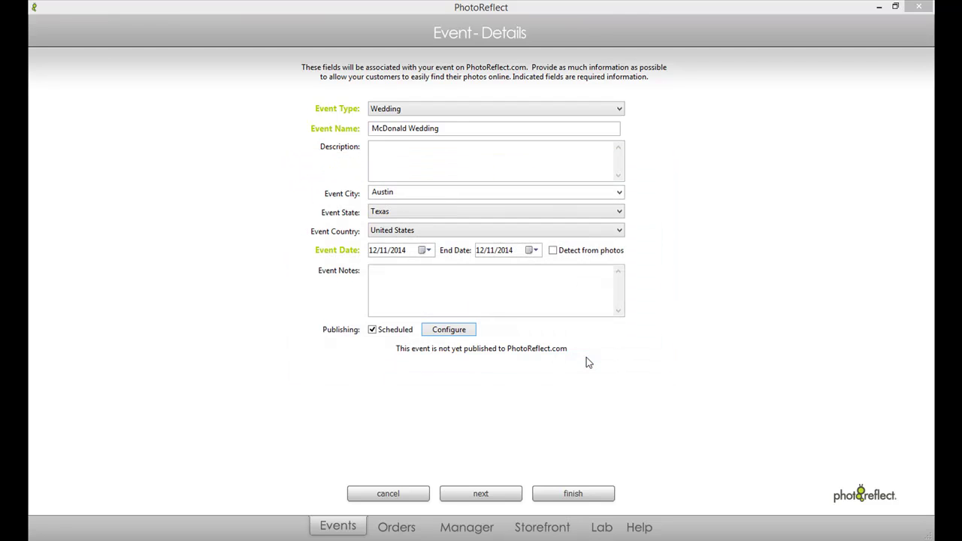
Skip past customer, notification and pricing pages, and set Event Access to require an email address.
left_click(489, 492)
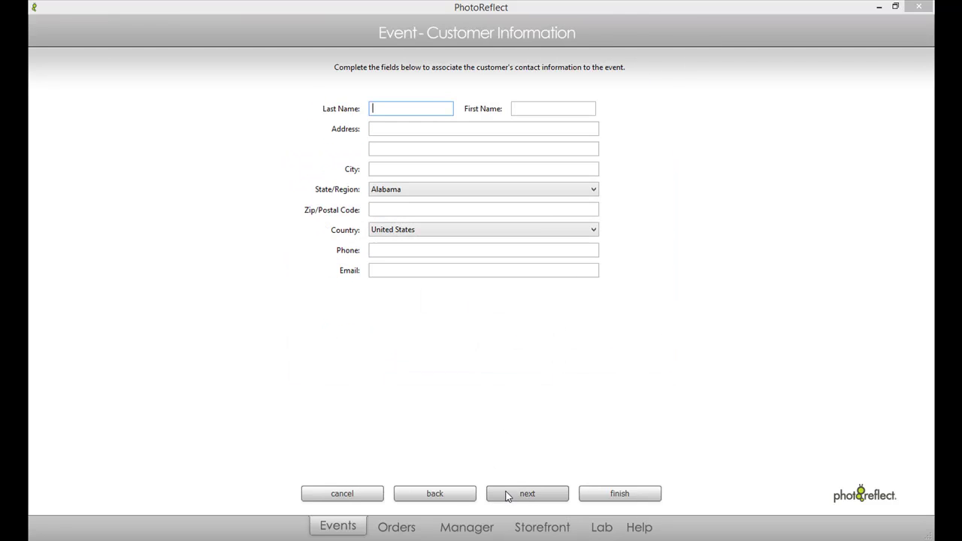
left_click(509, 495)
left_click(529, 494)
left_click(532, 495)
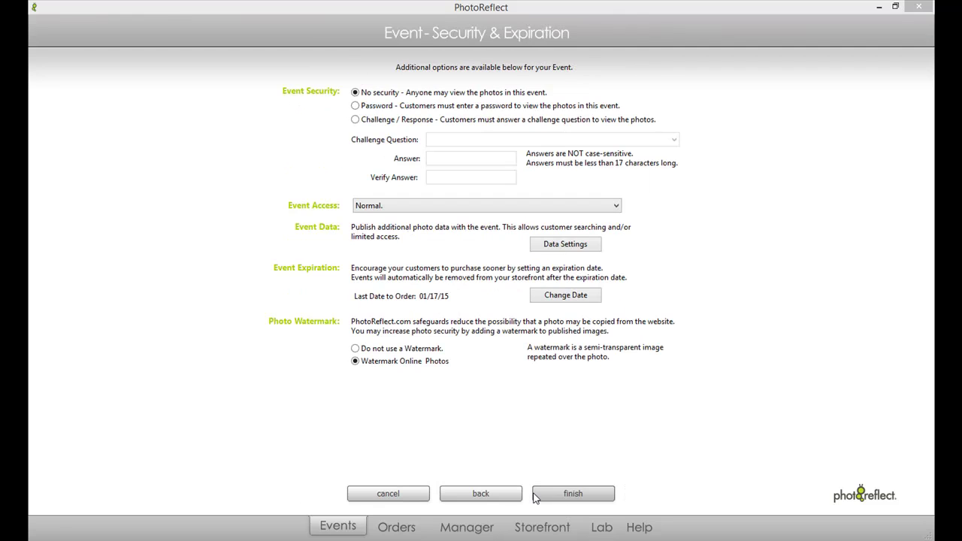
left_click(617, 206)
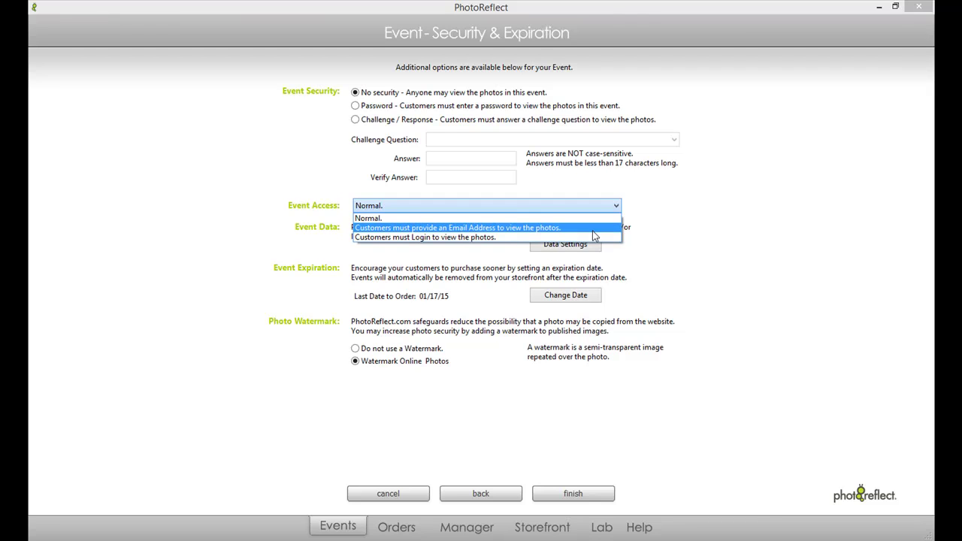
left_click(594, 227)
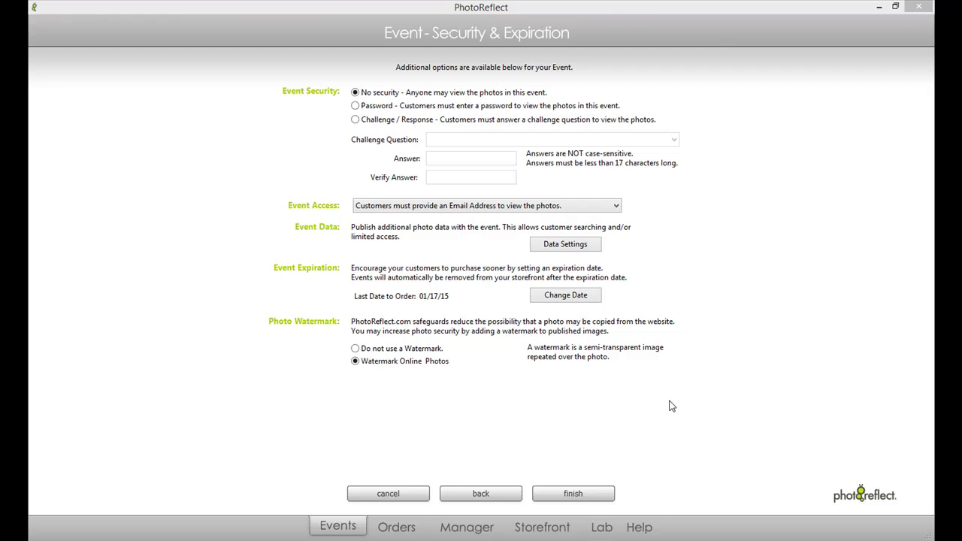
Add a customer-prompted 'Name' photo data field.
left_click(598, 247)
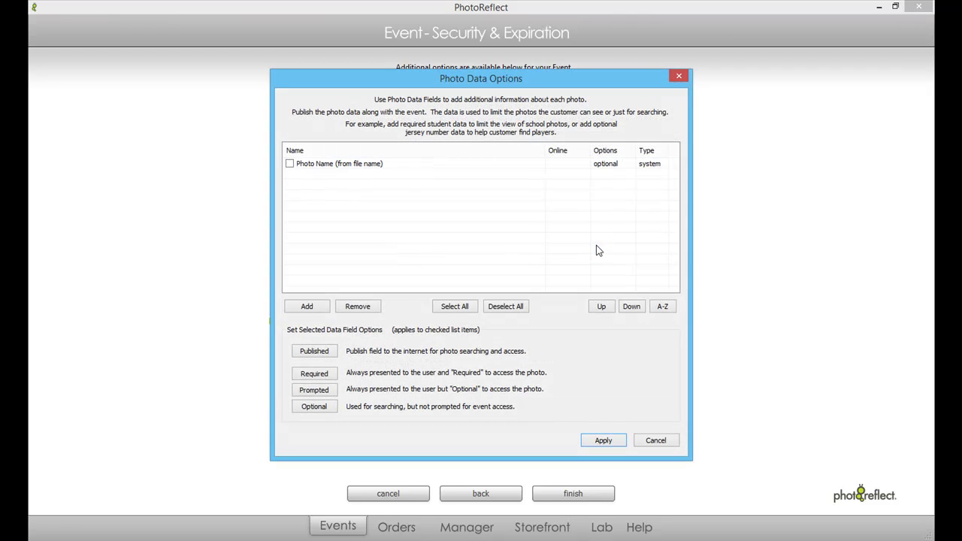
left_click(307, 307)
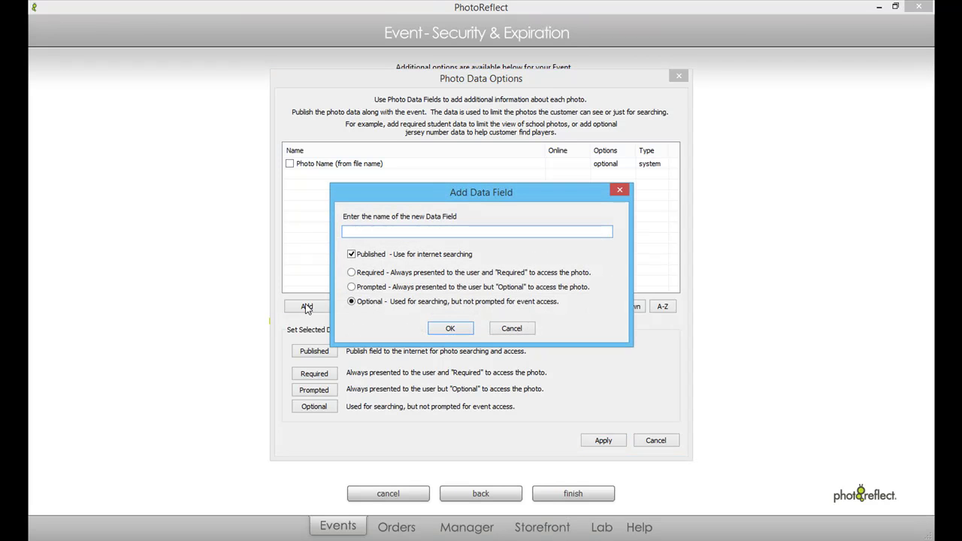
type("Name")
left_click(351, 288)
left_click(450, 330)
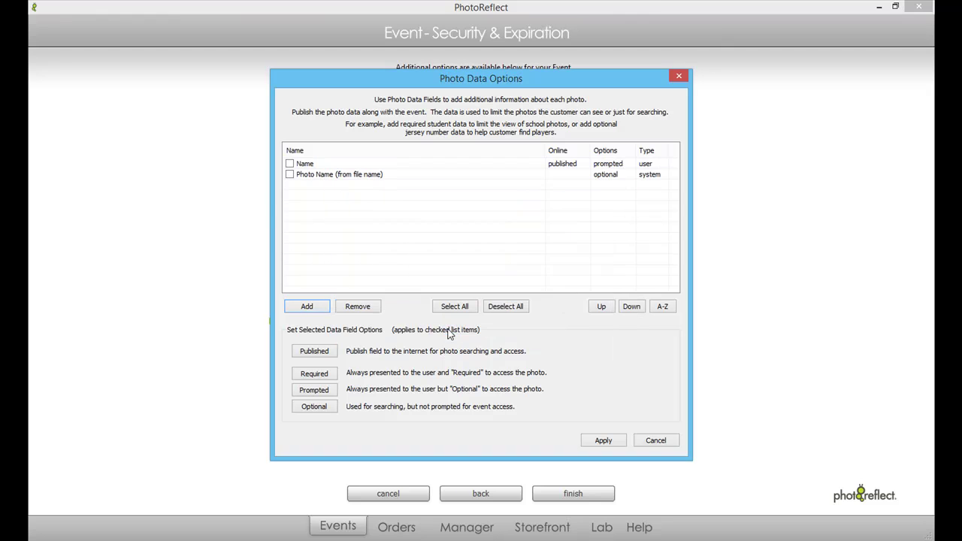
Add a customer-prompted 'Bib#' field, apply the photo data fields, and finish the event.
left_click(307, 307)
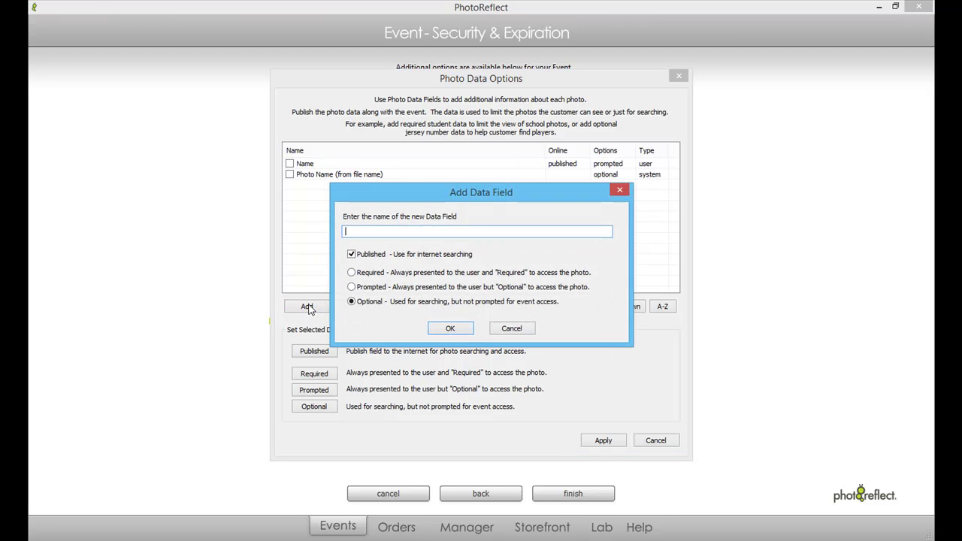
type("Bib#")
left_click(352, 287)
left_click(449, 328)
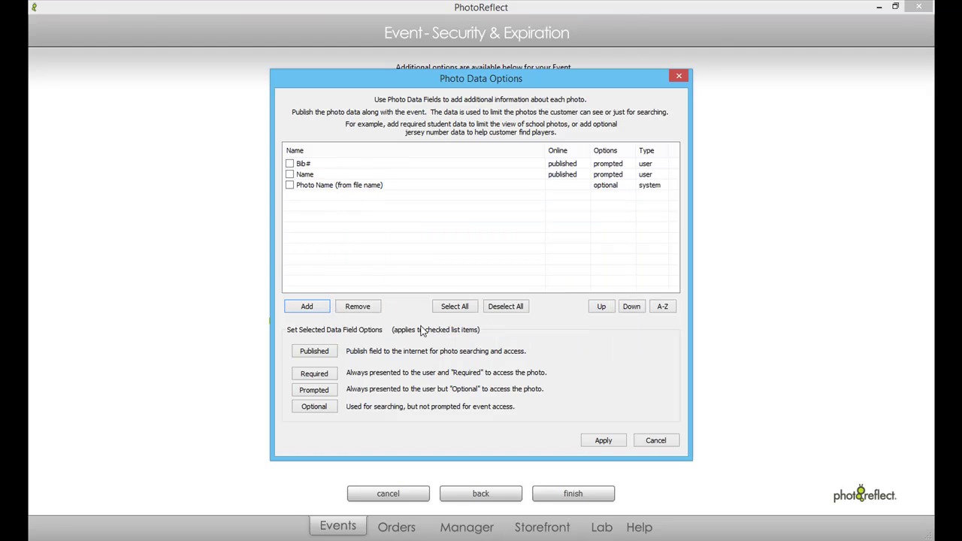
left_click(602, 442)
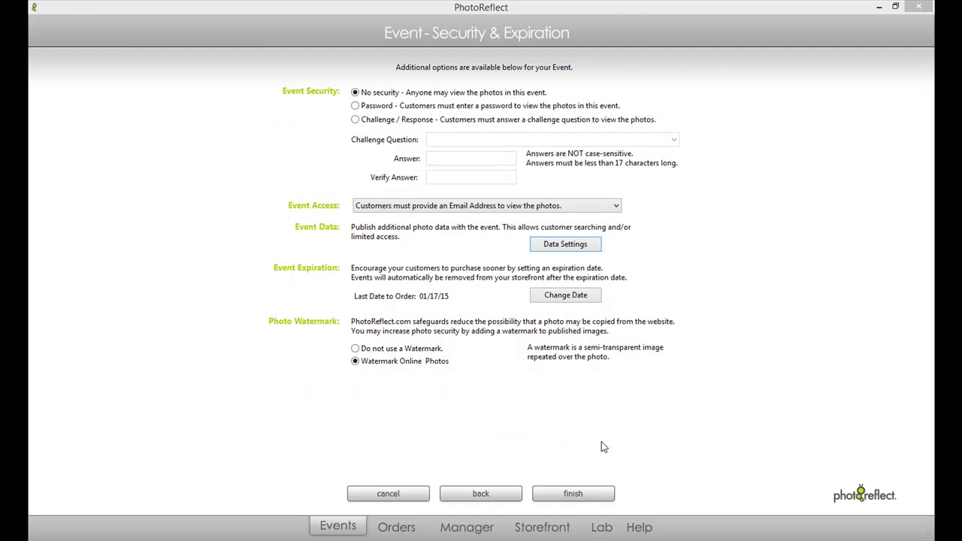
left_click(607, 496)
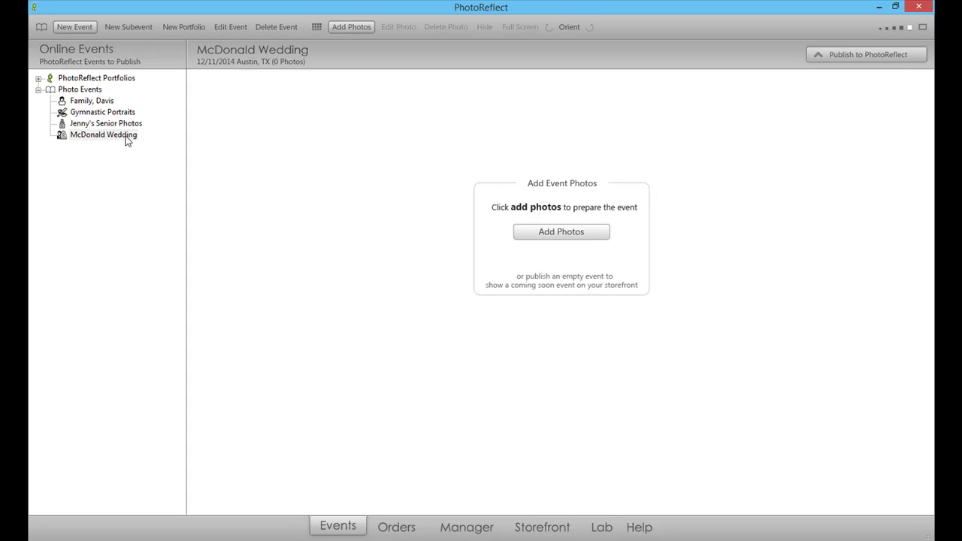
Set the wedding event to import from the EventPics folder with Auto Publish and Auto Import enabled.
left_click(129, 137)
right_click(132, 136)
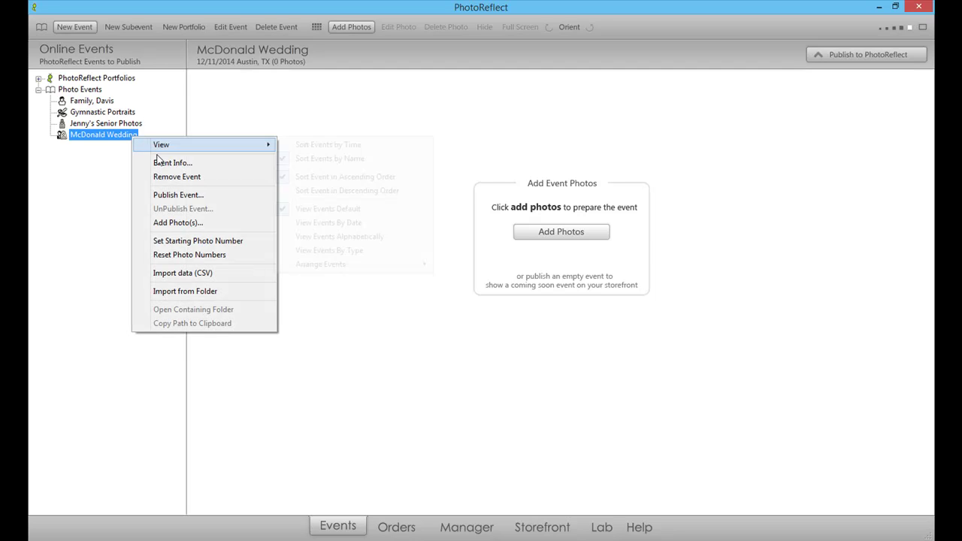
left_click(156, 292)
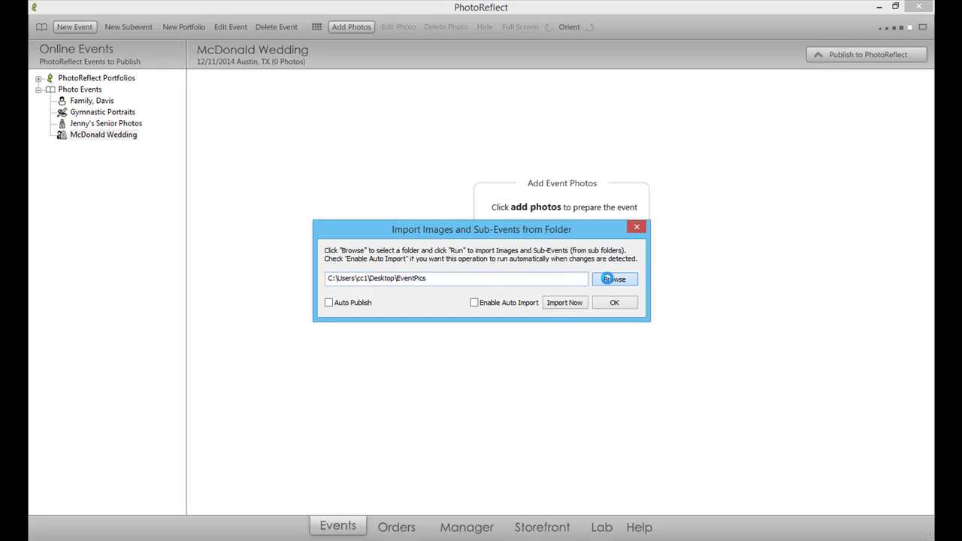
left_click(612, 279)
left_click(498, 359)
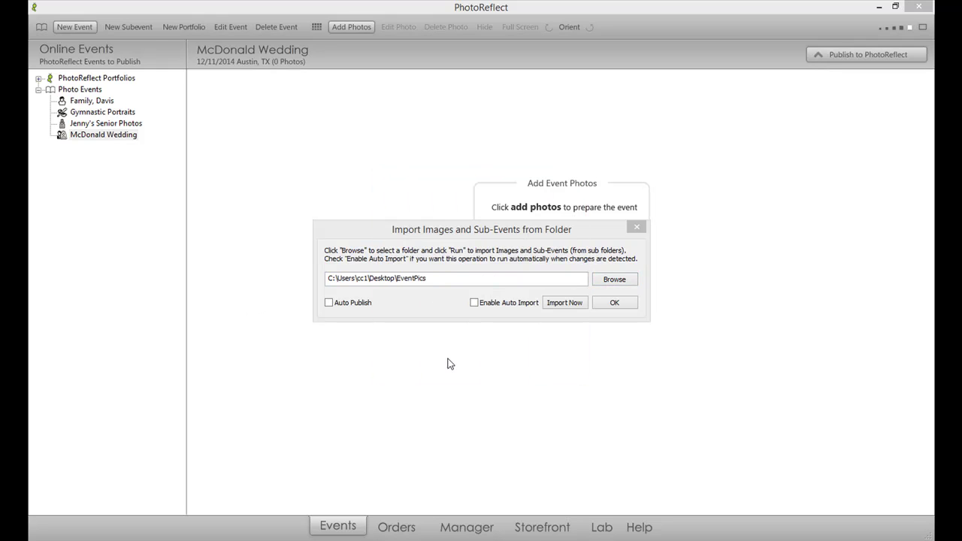
left_click(331, 304)
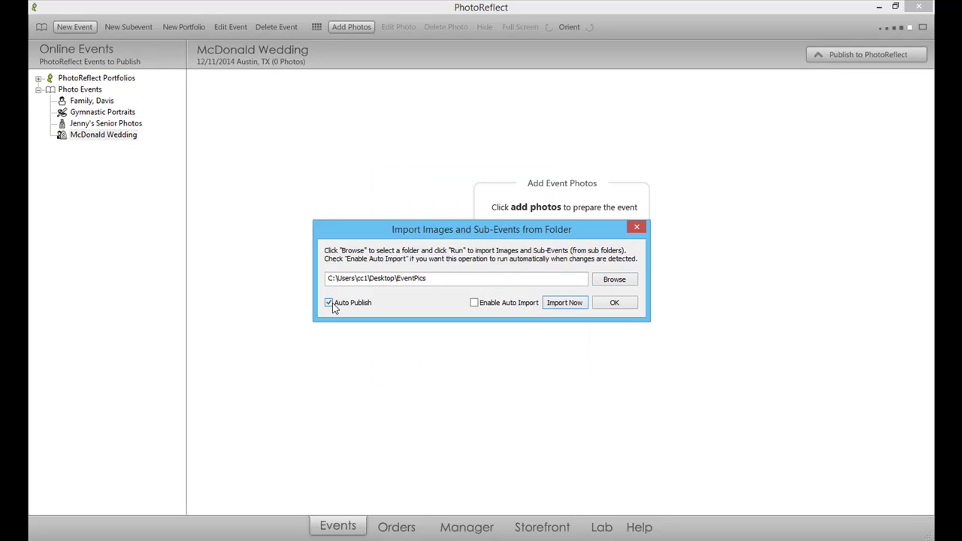
left_click(474, 303)
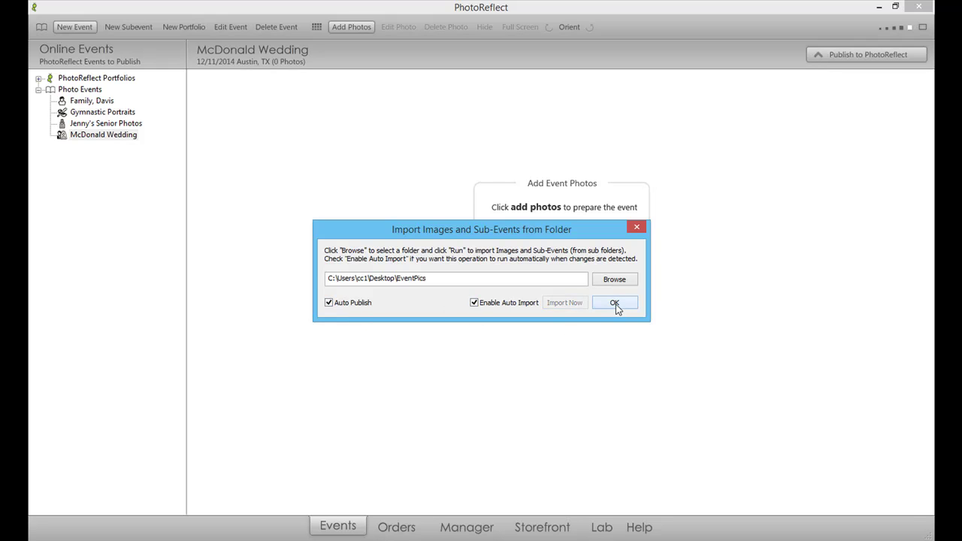
left_click(615, 304)
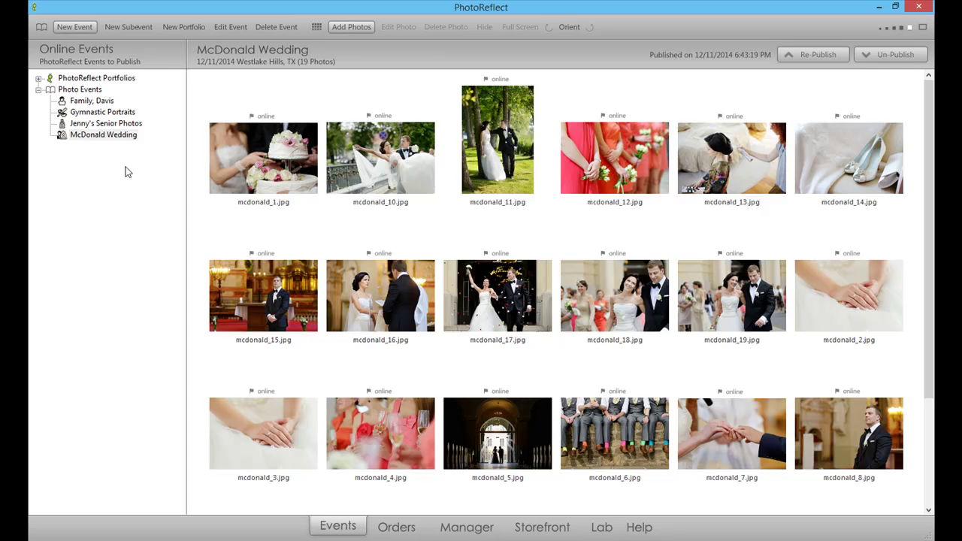
Publish the Gymnastic Portraits event with Make Visible turned off, hiding it from customers.
left_click(119, 117)
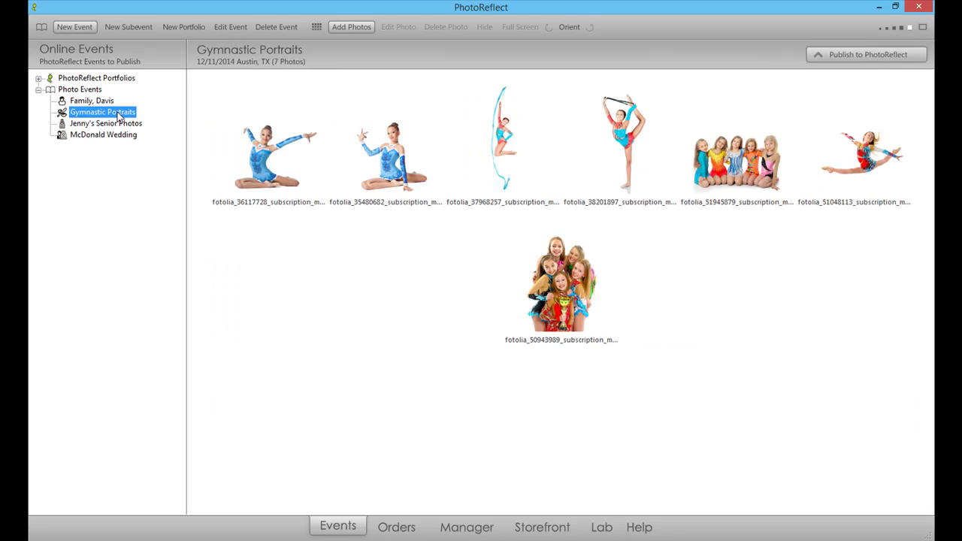
left_click(833, 57)
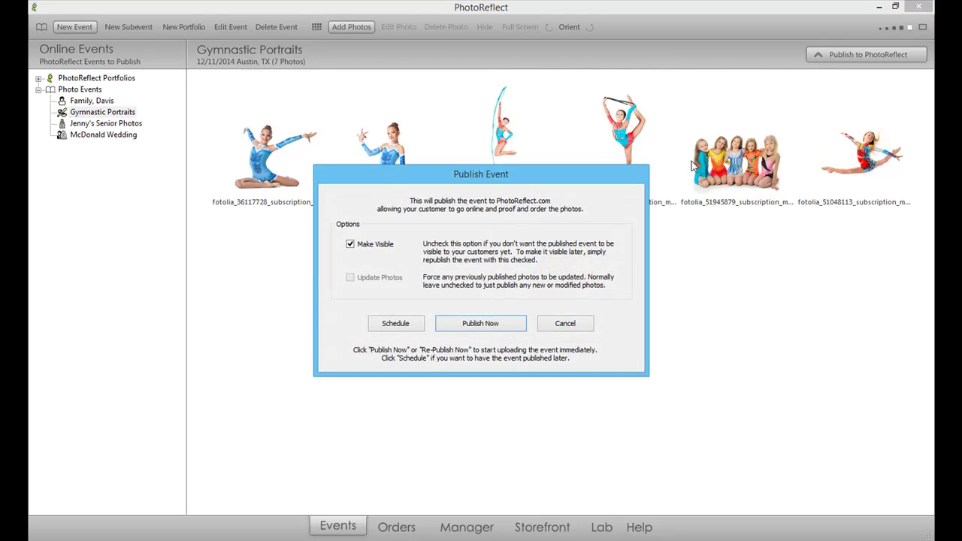
left_click(350, 245)
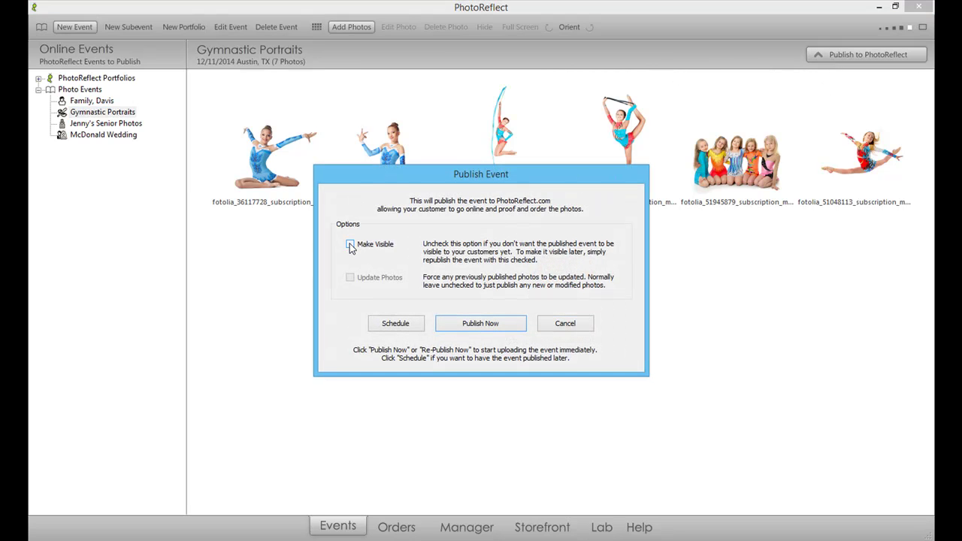
left_click(446, 326)
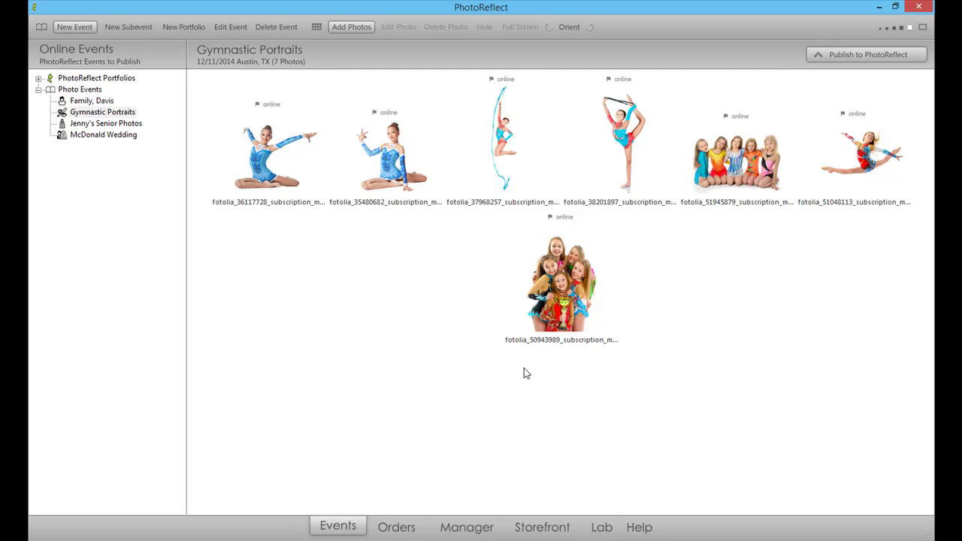
Re-publish Gymnastic Portraits with Make Visible turned on so customers can see it.
left_click(810, 57)
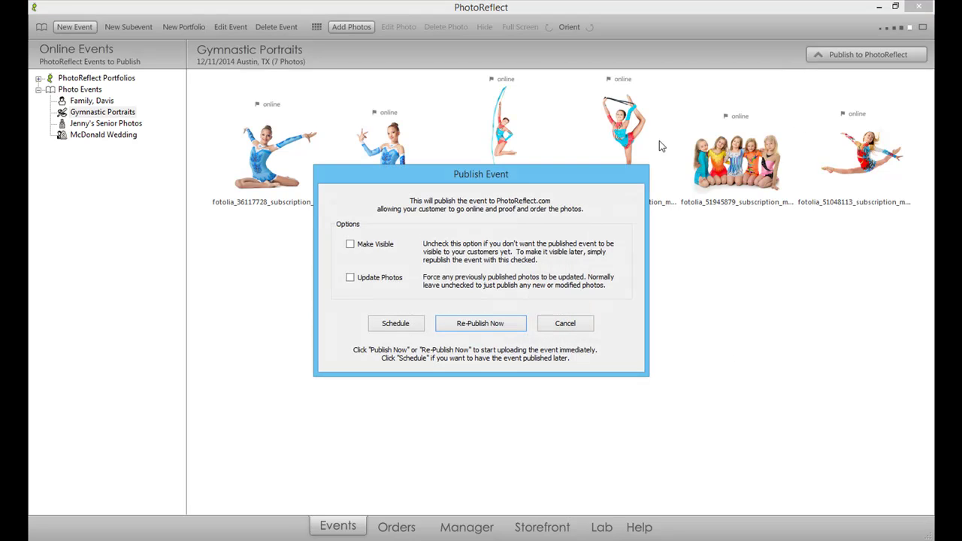
left_click(350, 244)
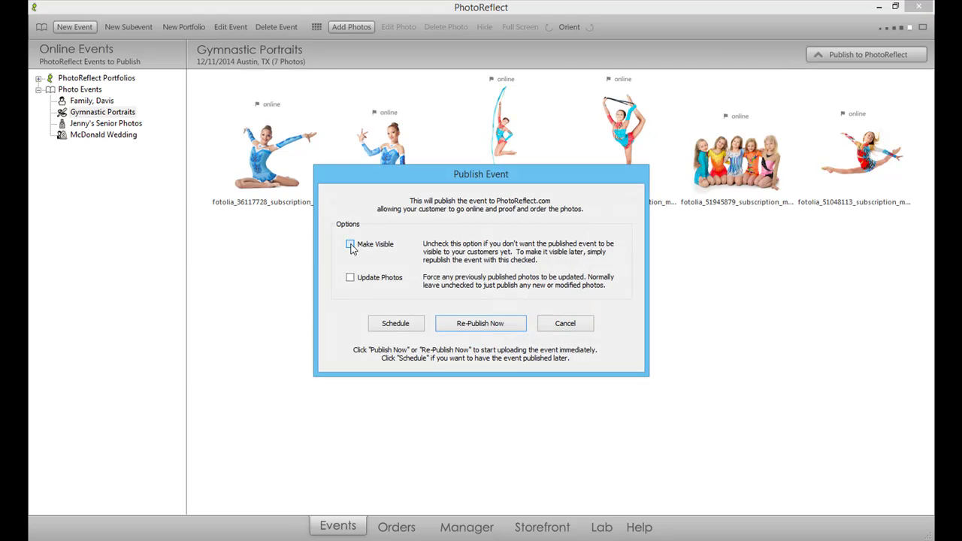
left_click(452, 331)
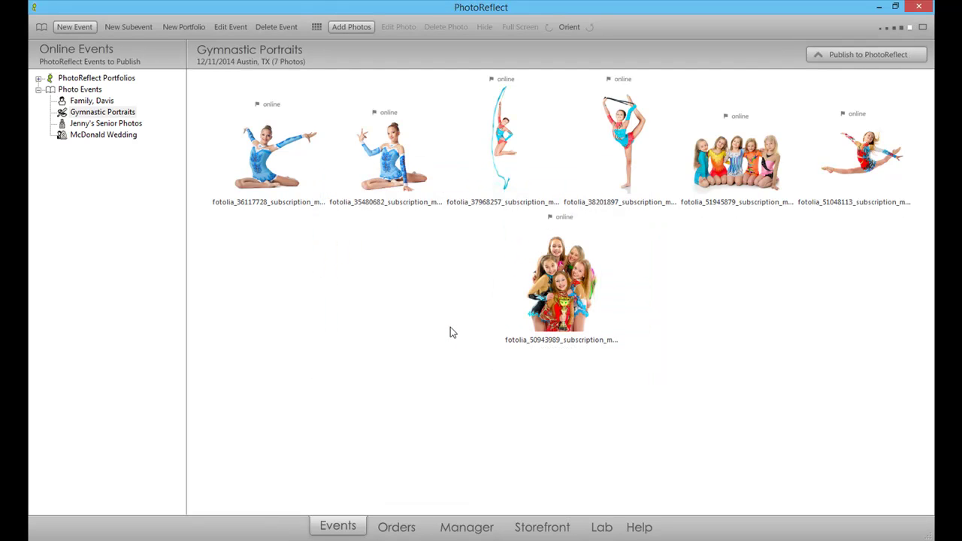
Rotate the sideways photo in the bottom row of Family, Davis upright.
left_click(91, 100)
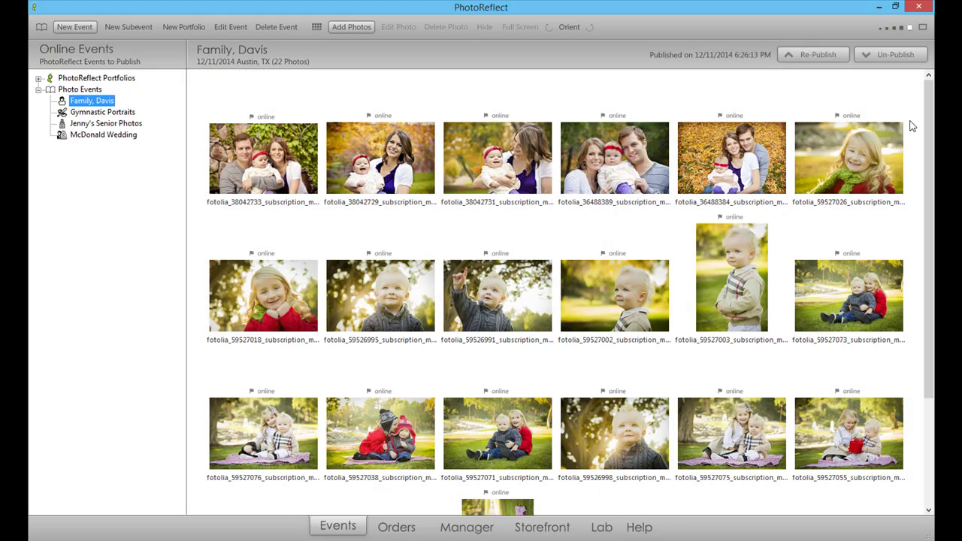
scroll(927, 126, "down", 2)
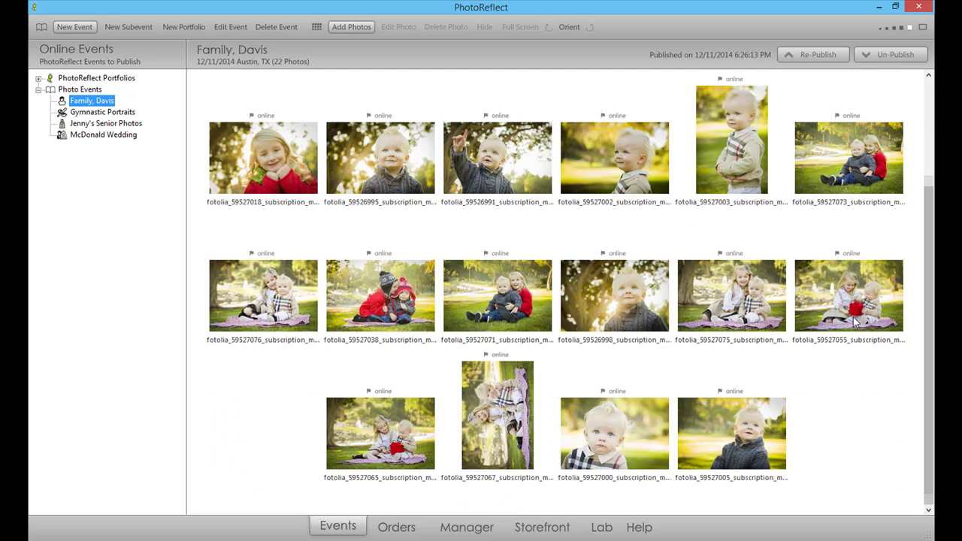
left_click(509, 404)
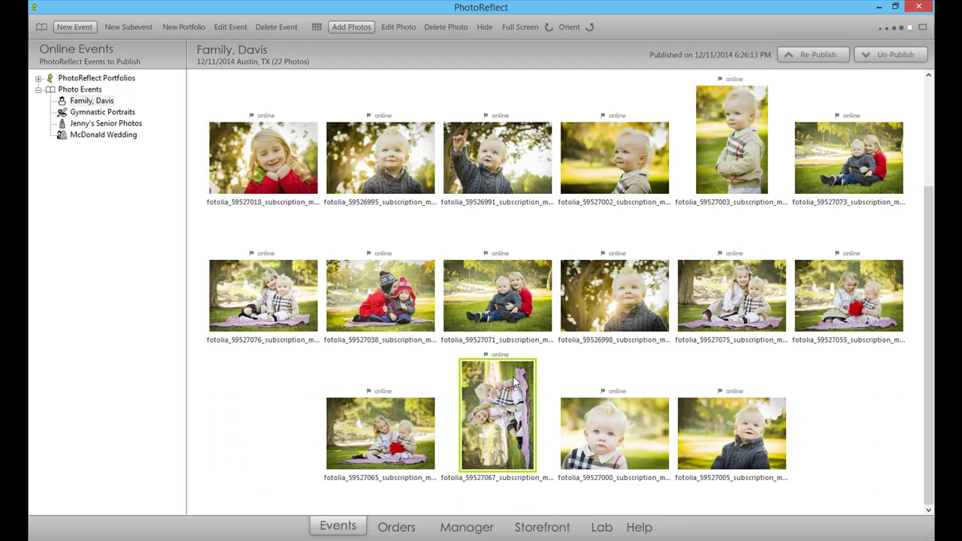
left_click(548, 28)
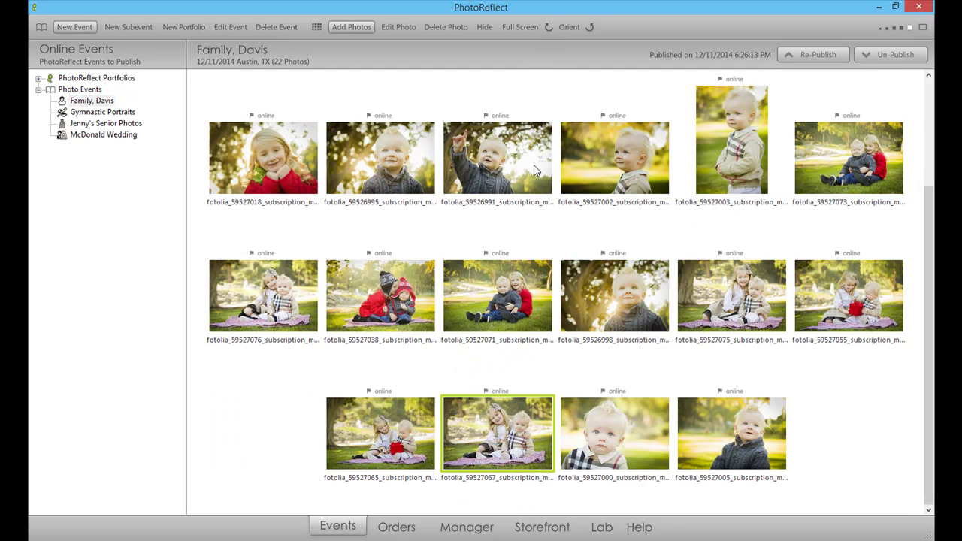
Mark the rotated photo for Update on Publish and re-publish the Family, Davis event.
right_click(500, 426)
left_click(527, 277)
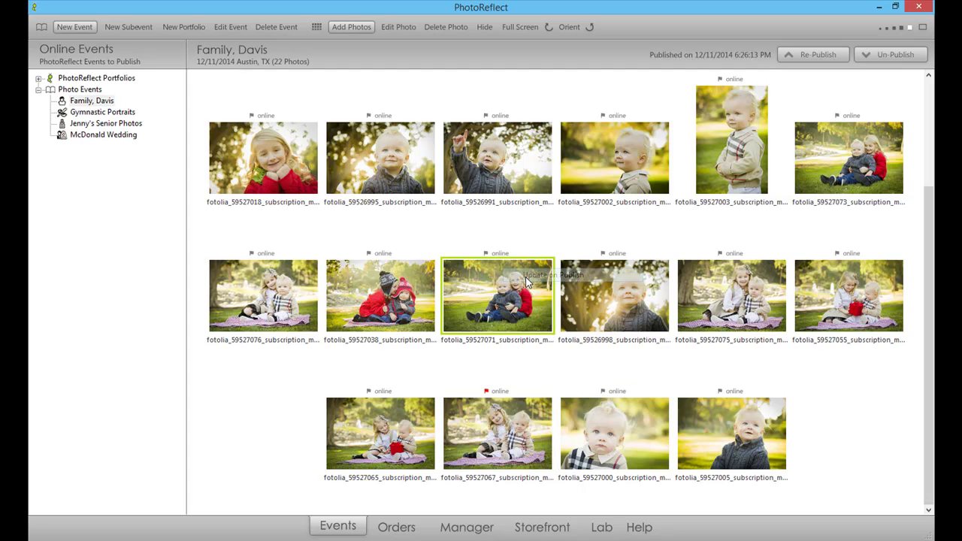
left_click(796, 55)
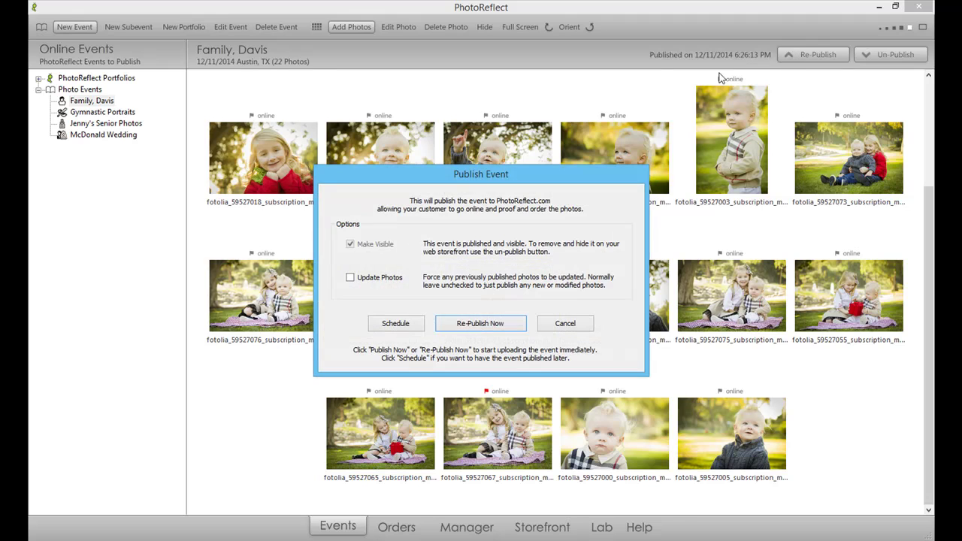
left_click(504, 326)
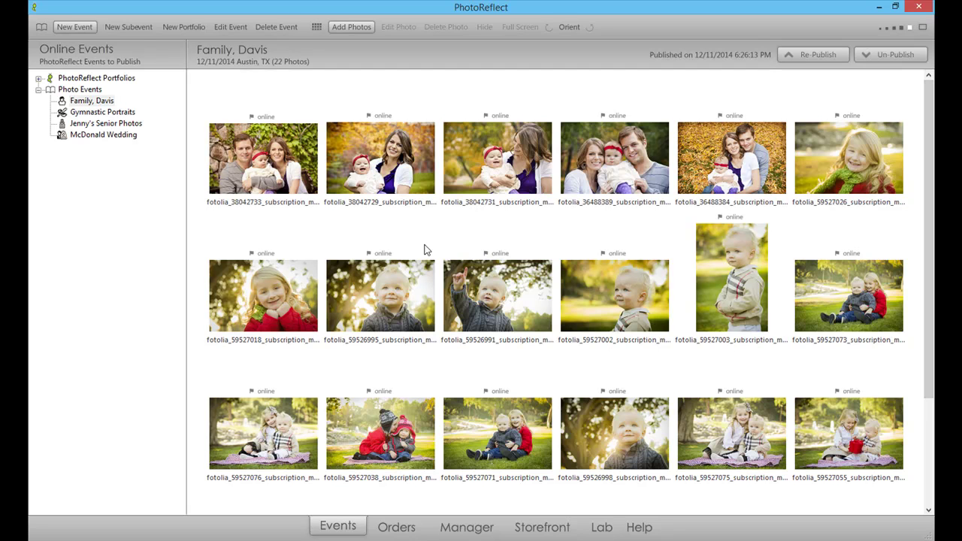
Create an empty event named 'The Blume Wedding' and publish it as a placeholder.
left_click(75, 27)
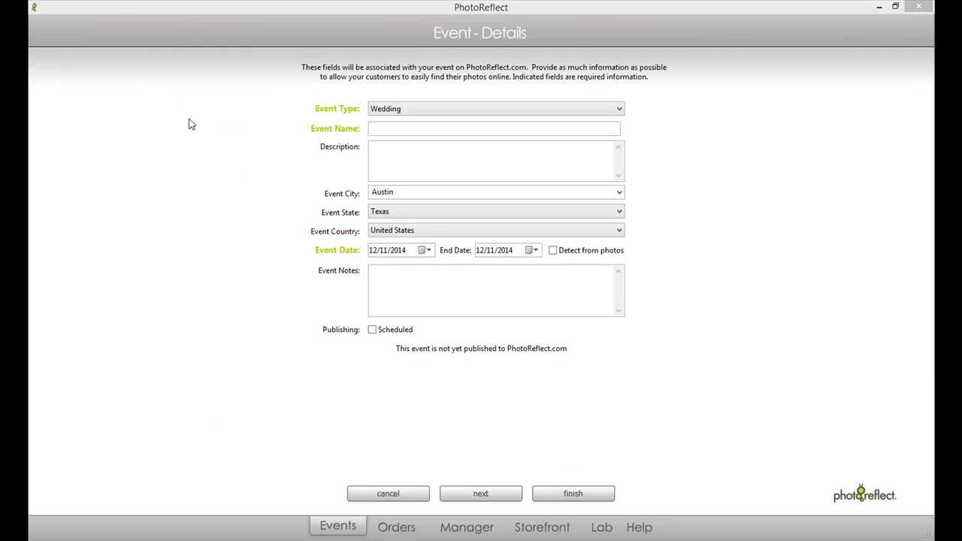
left_click(382, 128)
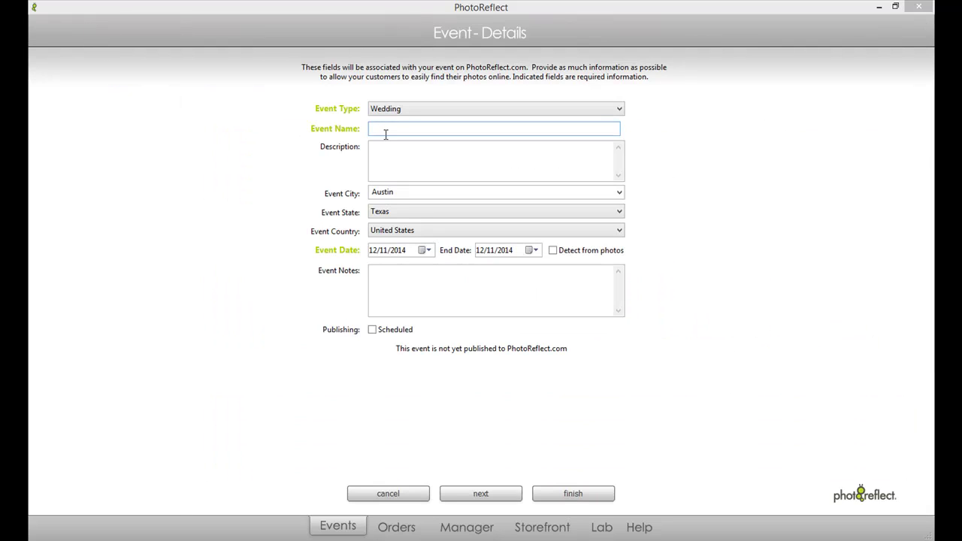
type("The Blume Wedding")
left_click(465, 501)
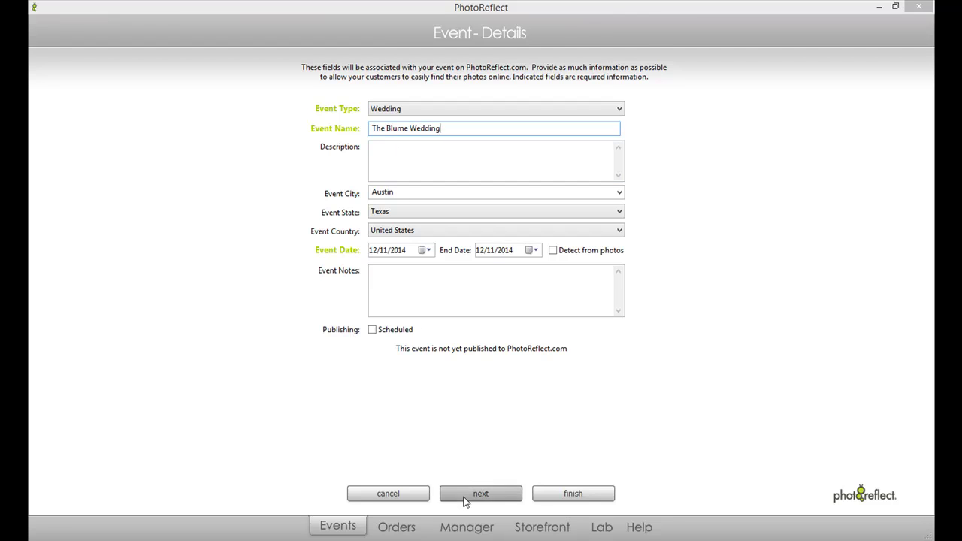
left_click(523, 501)
left_click(541, 501)
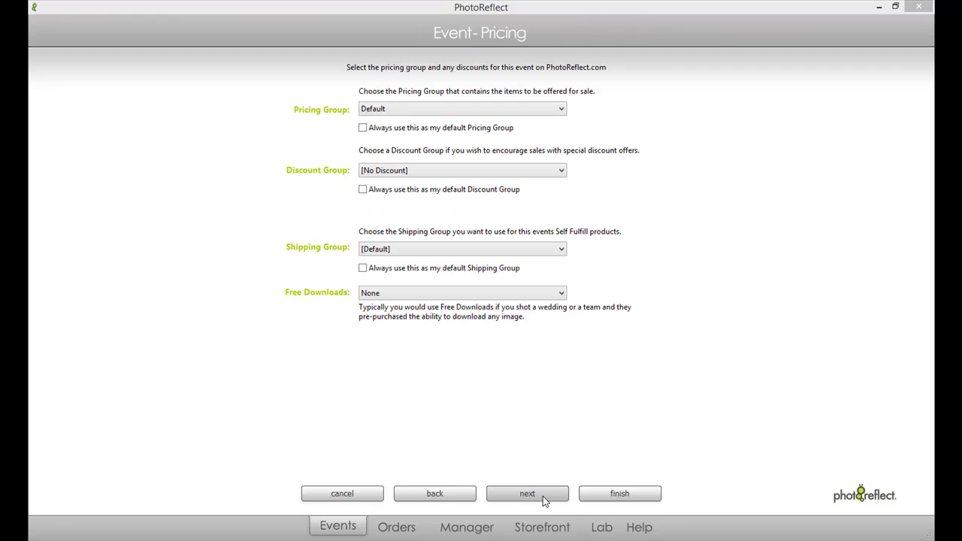
left_click(584, 496)
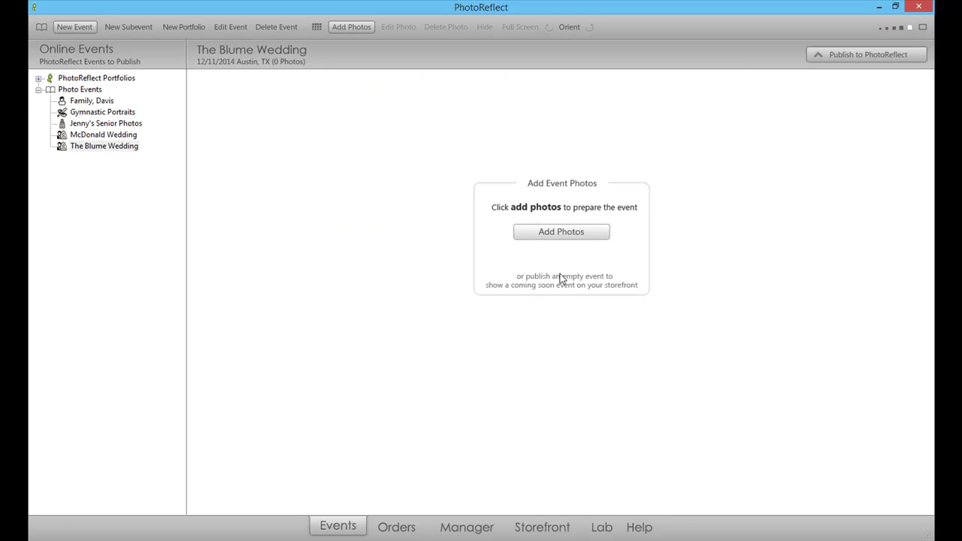
left_click(857, 57)
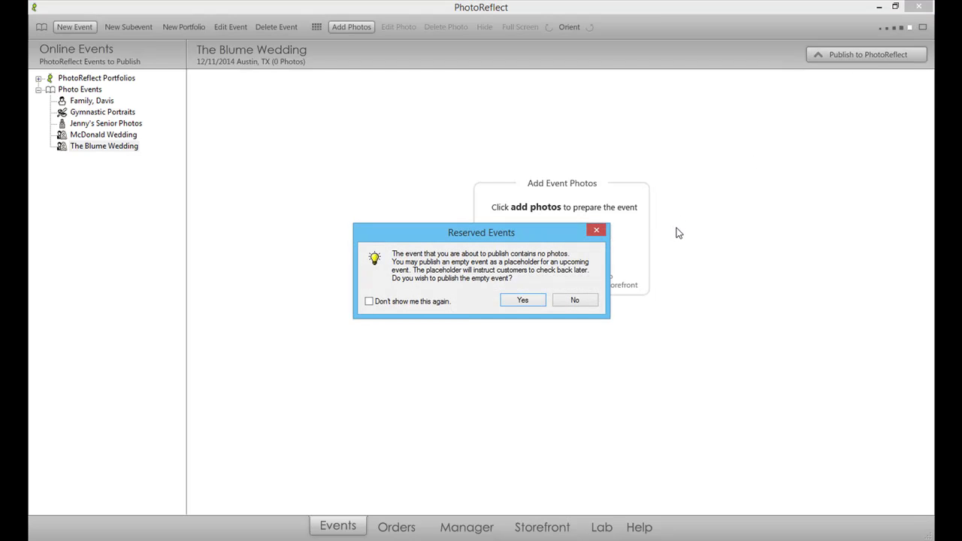